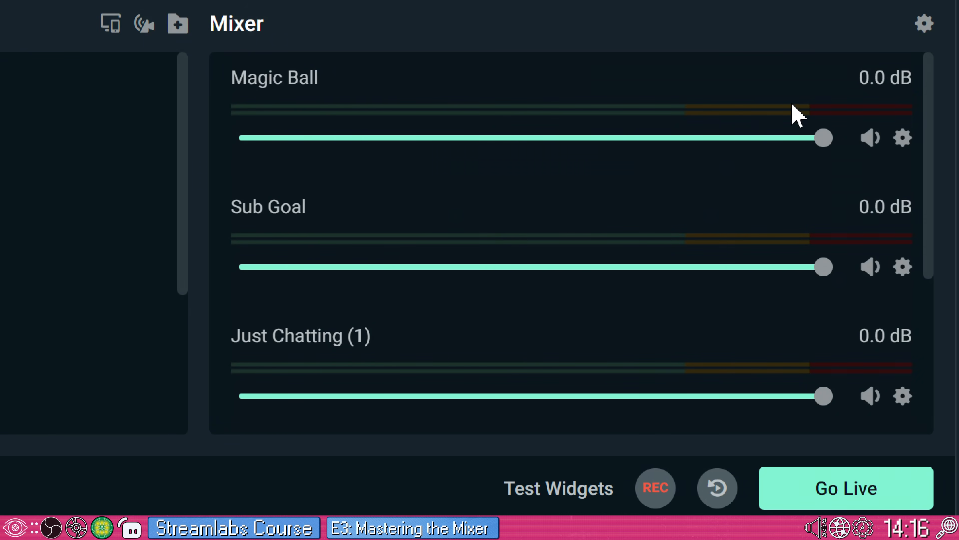
Step: In the global audio settings, set Desktop Audio Device 1 to Headphones (2- RODECaster Duo Secondary) and Mic/Auxiliary Device 1 to Desktop Microphone (2- RODECaster Duo Secondary)
left_click(925, 24)
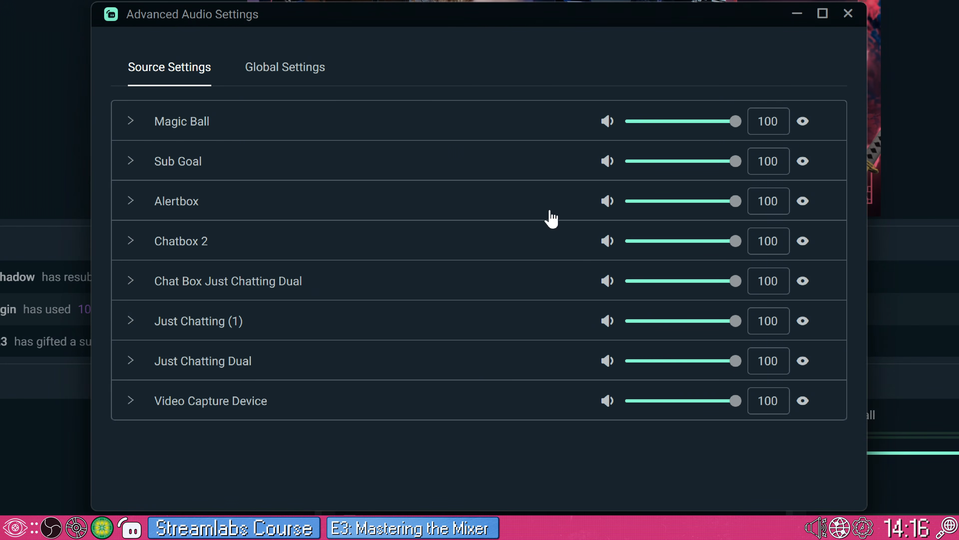
left_click(308, 74)
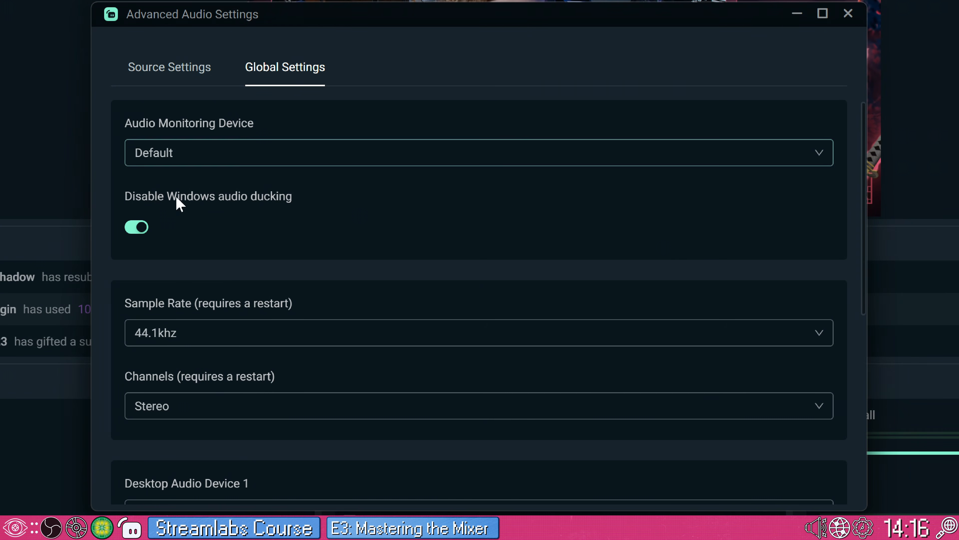
scroll(226, 204, "down", 6)
left_click(272, 213)
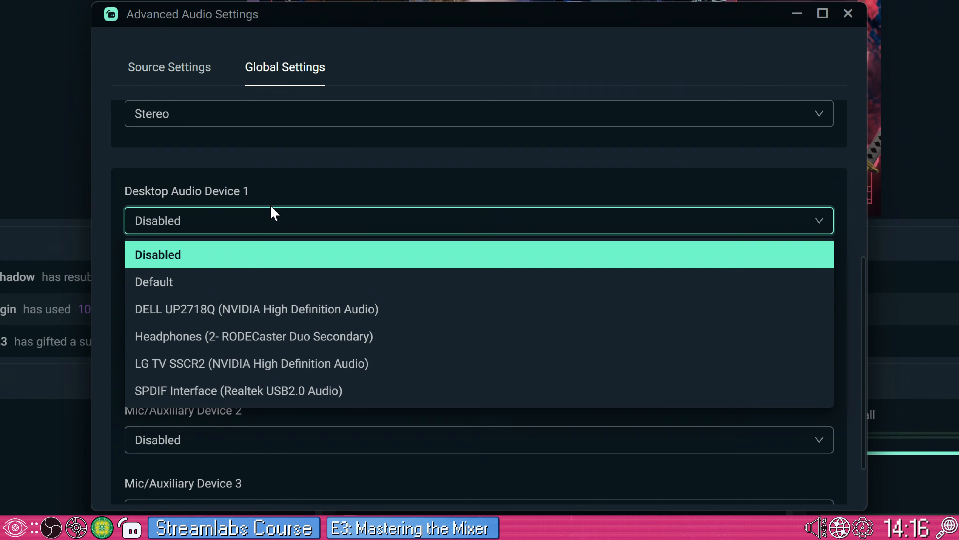
left_click(275, 336)
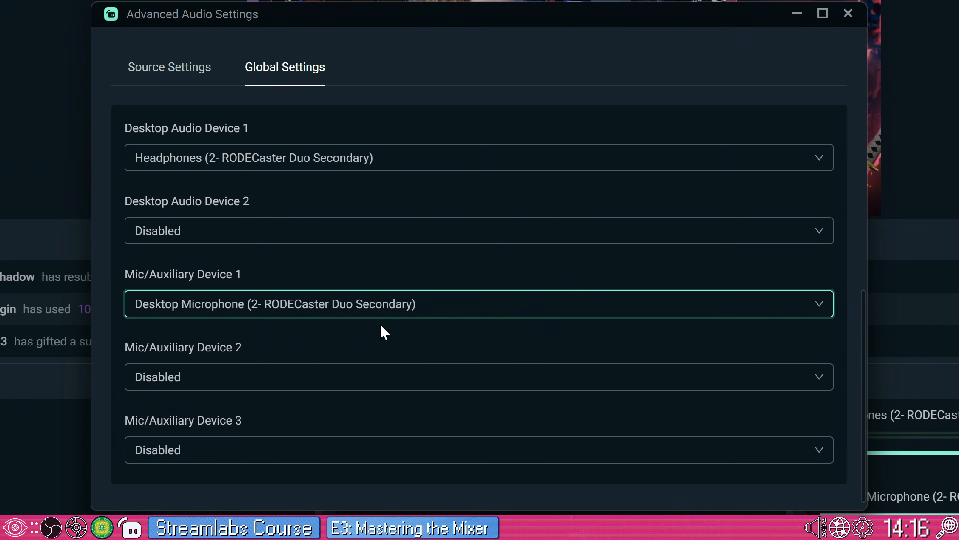
Step: Review the device choices for Desktop Audio Device 2 and Mic/Auxiliary Device 2, keep both Disabled, and close the advanced audio settings
left_click_drag(863, 317, 863, 278)
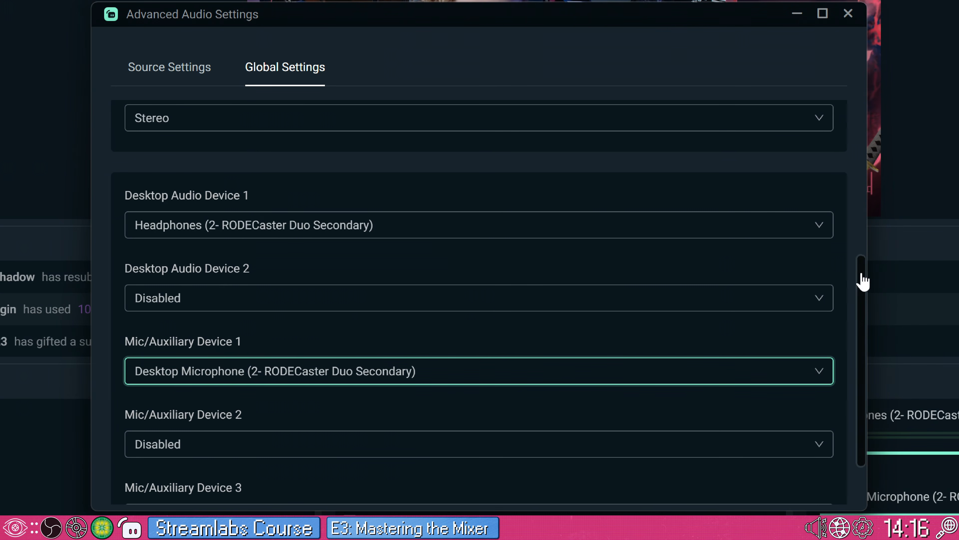
left_click(850, 265)
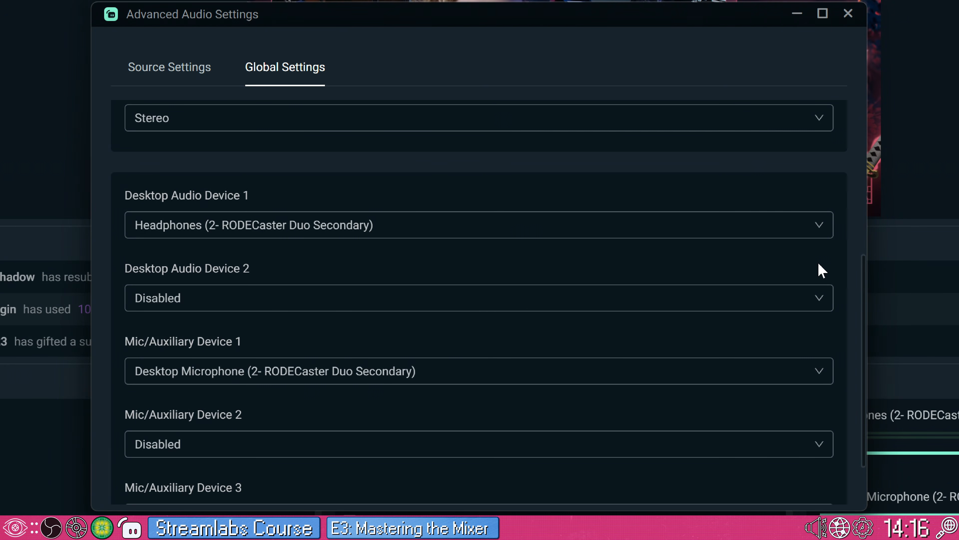
left_click(348, 296)
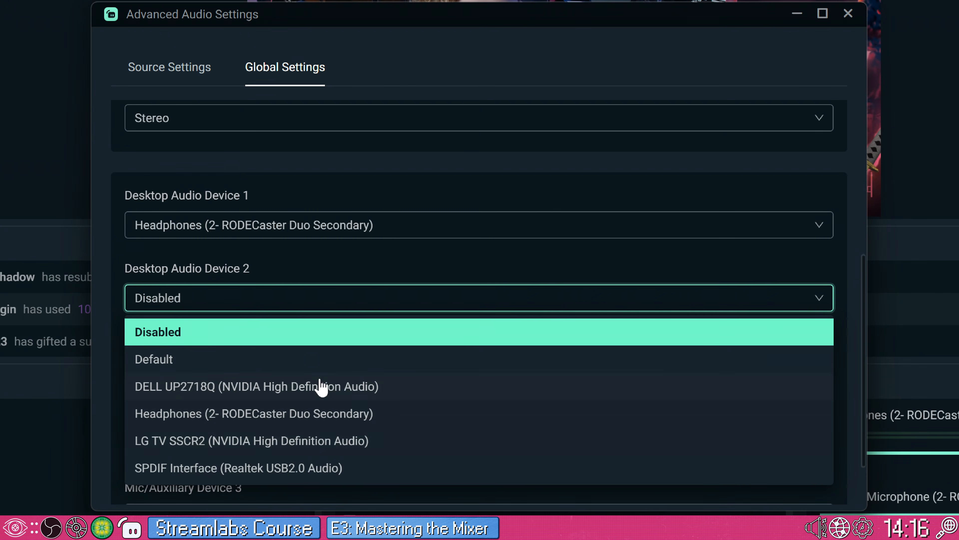
left_click(505, 330)
left_click_drag(864, 297, 852, 343)
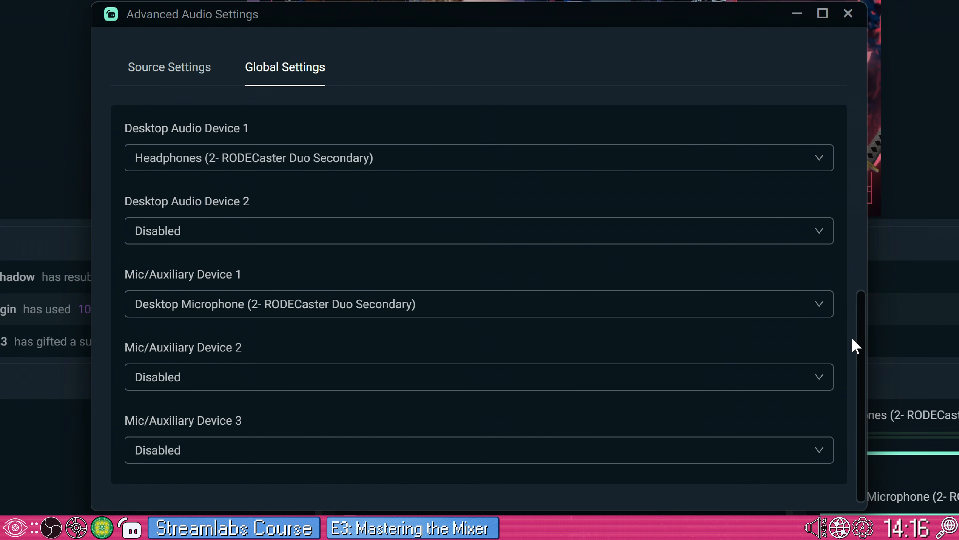
left_click(274, 393)
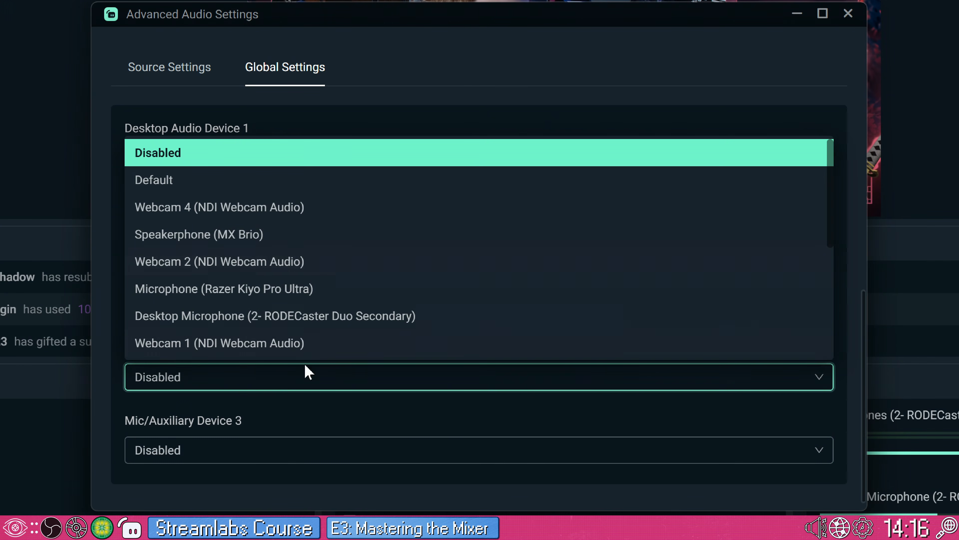
left_click(300, 407)
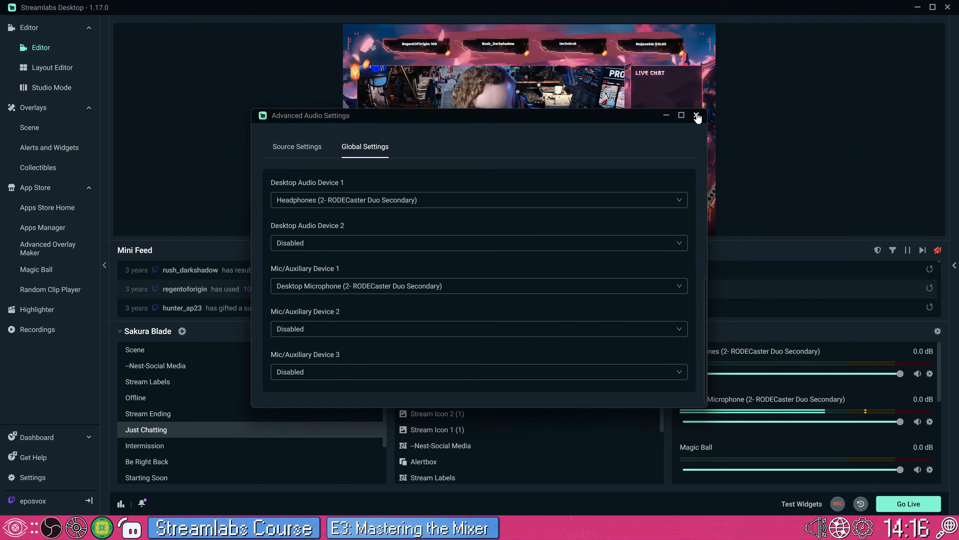
left_click(696, 116)
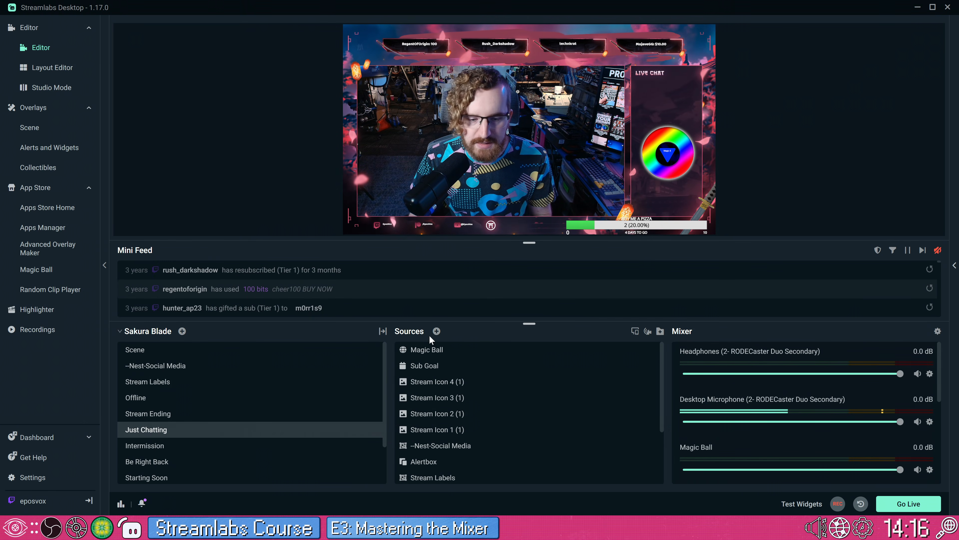
Step: Add a new Audio Input Capture source with its default name to the Just Chatting scene
left_click(437, 331)
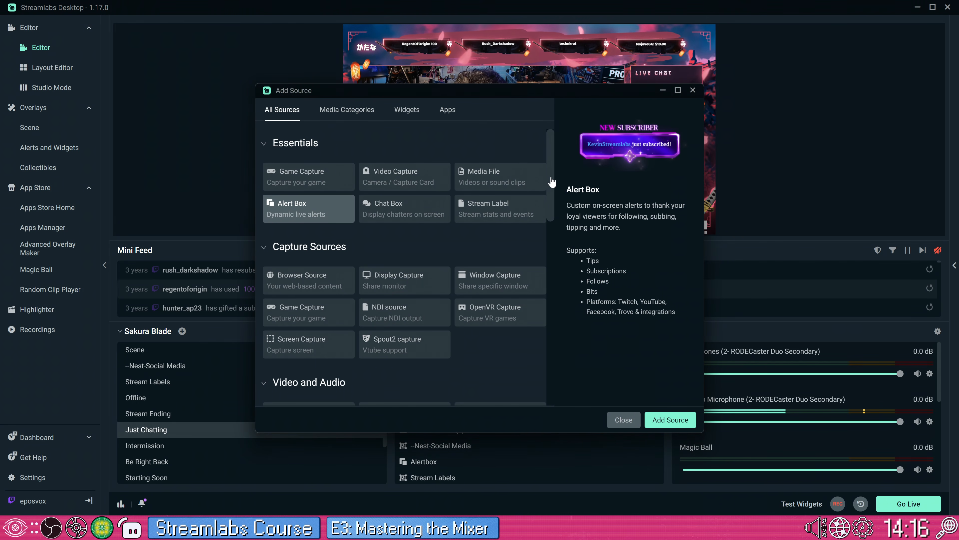
scroll(546, 207, "down", 4)
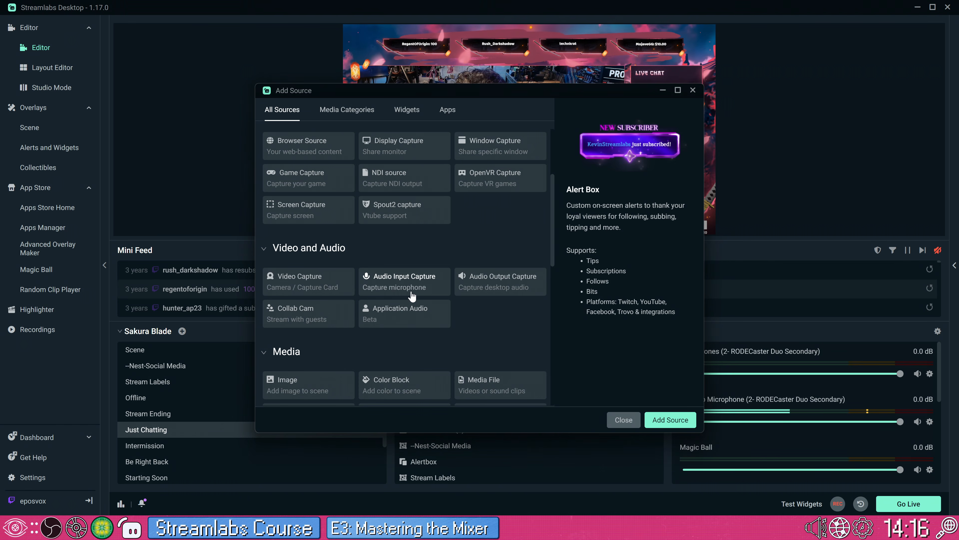
left_click(424, 285)
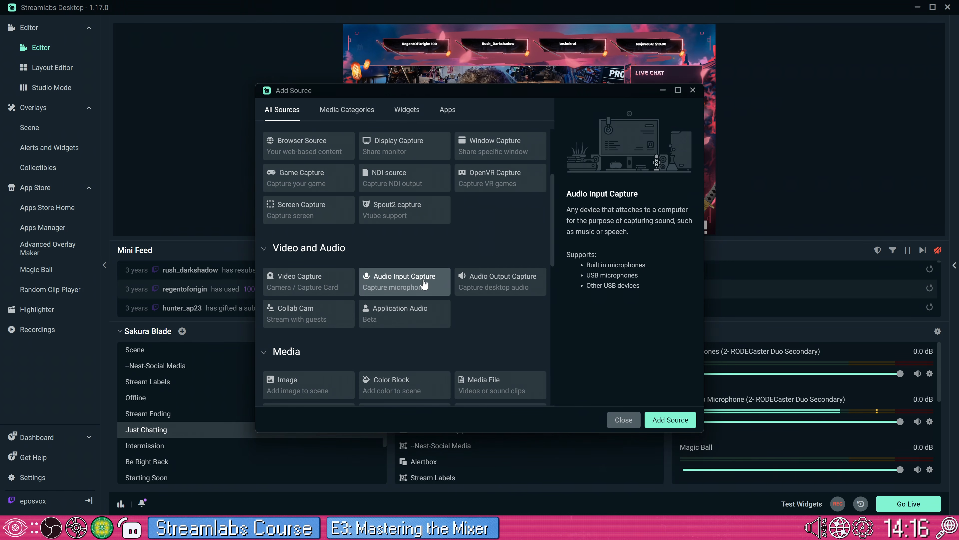
left_click(668, 418)
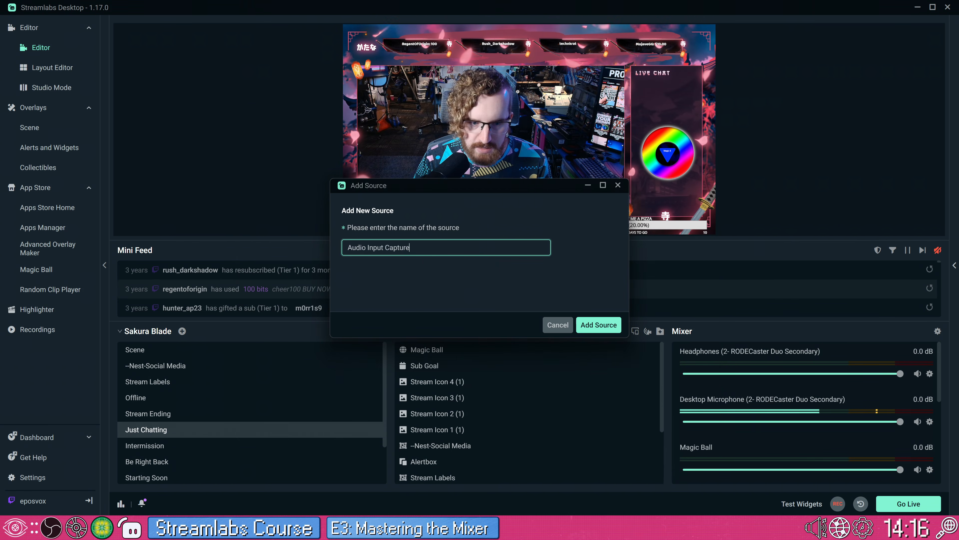
left_click(584, 324)
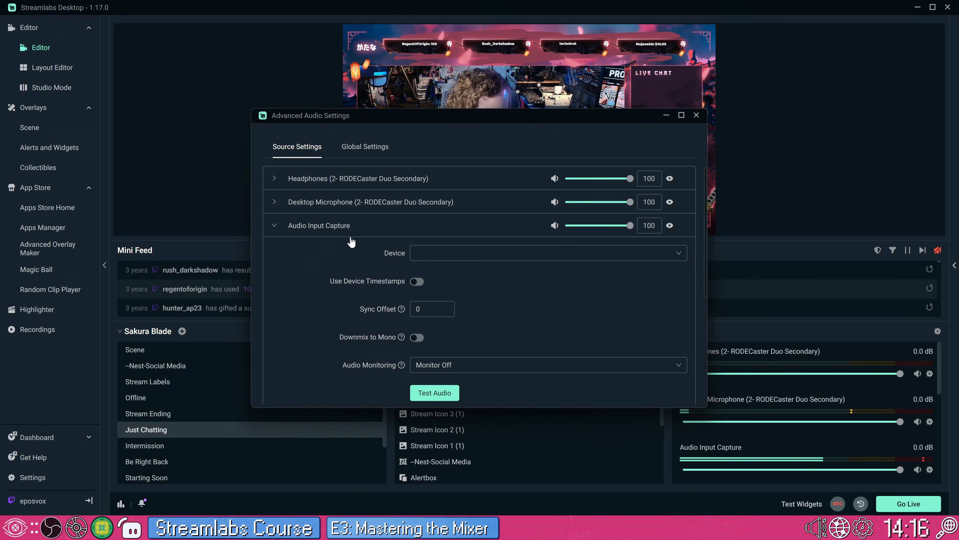
Step: Check which devices can be assigned to Audio Input Capture, then close the advanced audio settings without choosing one
left_click(472, 253)
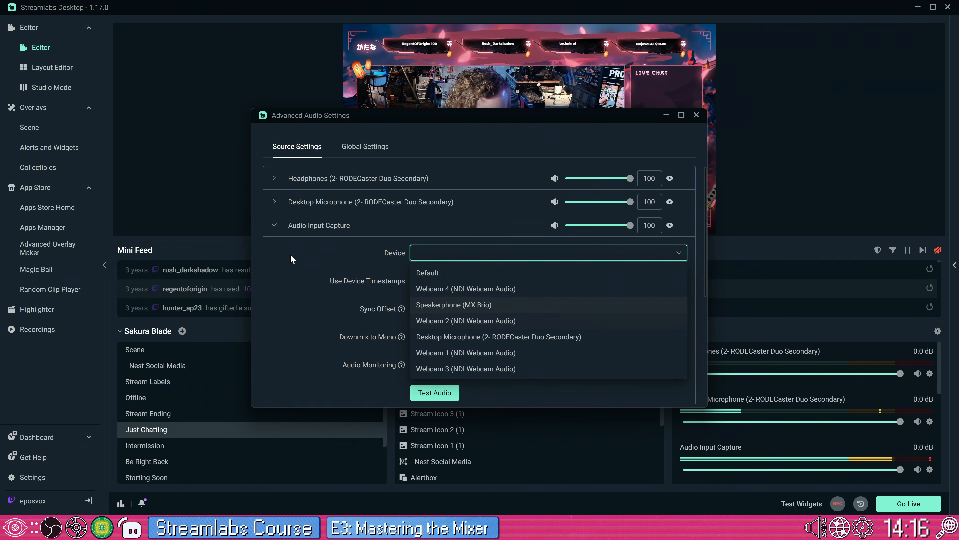
left_click(317, 285)
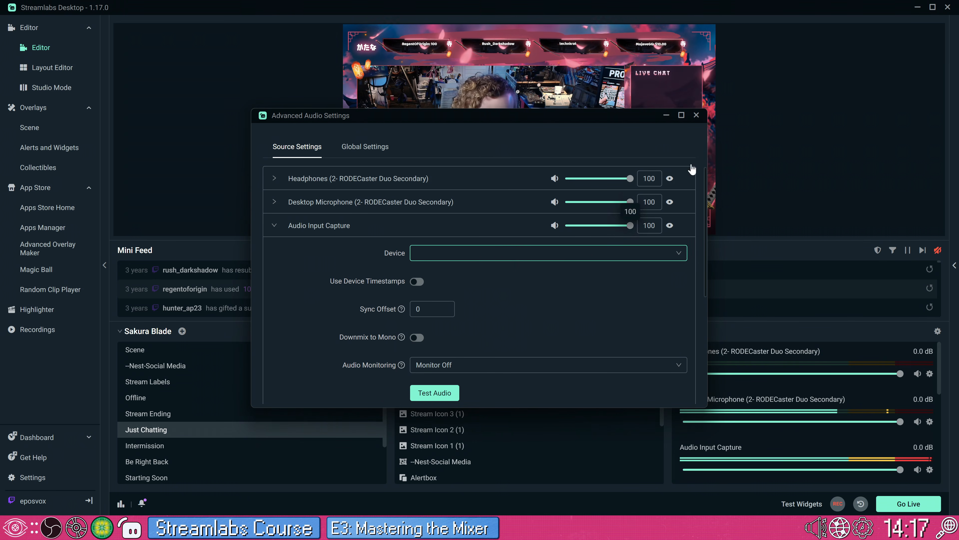
key("Escape")
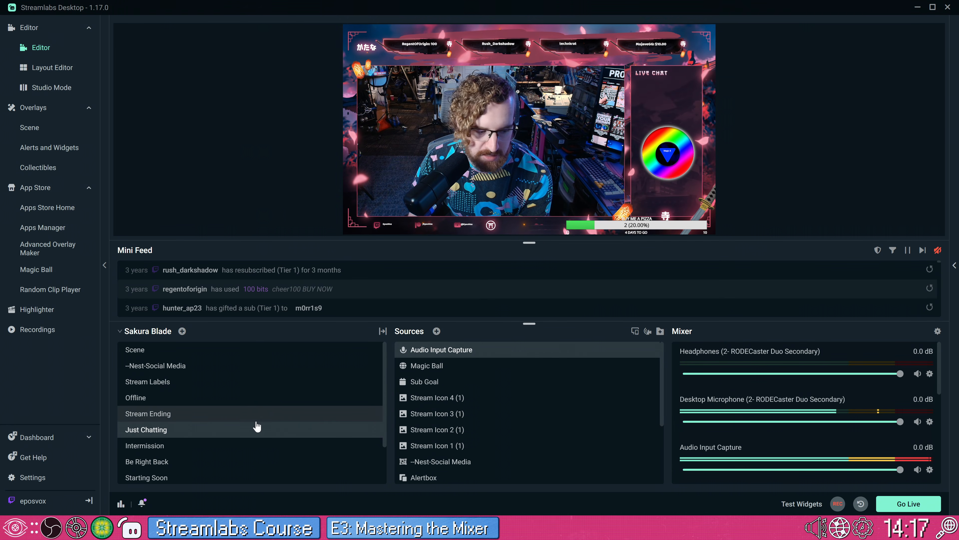
Step: Compare the Be Right Back and Just Chatting scenes, then add the existing Audio Input Capture source to Be Right Back
left_click(236, 458)
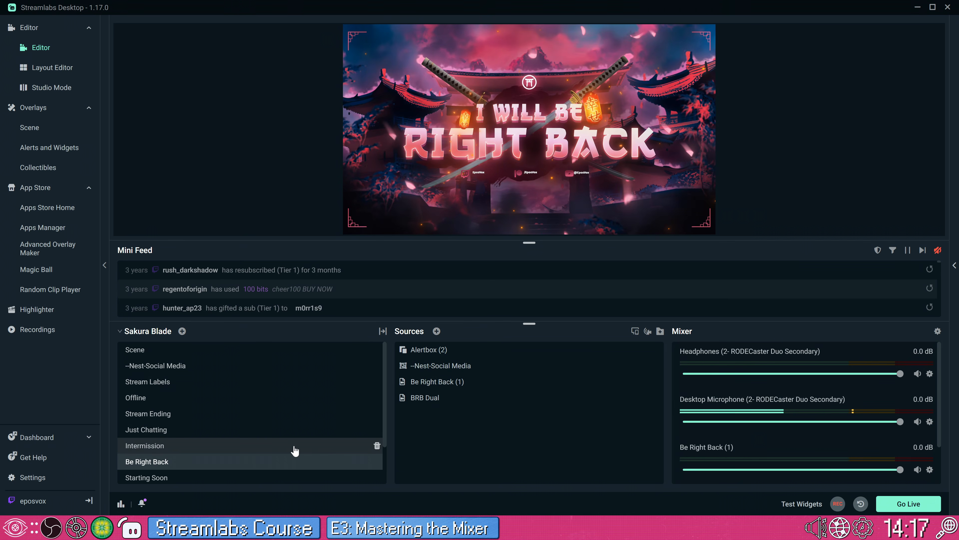
left_click(297, 431)
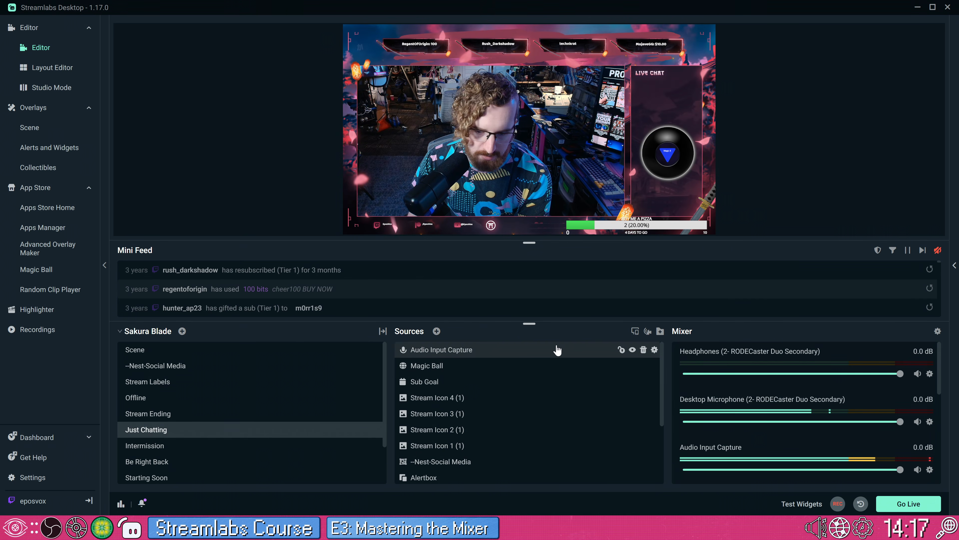
left_click(197, 460)
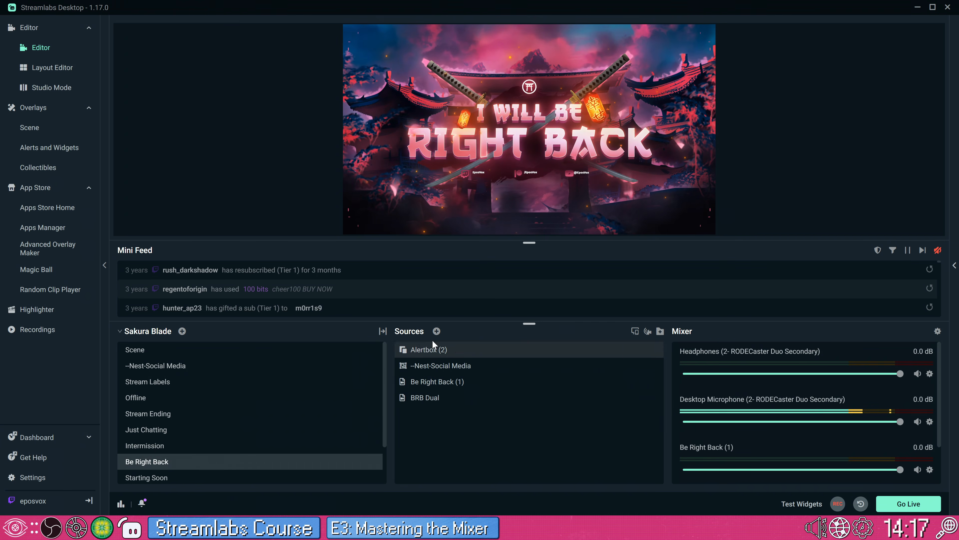
left_click(436, 330)
scroll(443, 331, "down", 3)
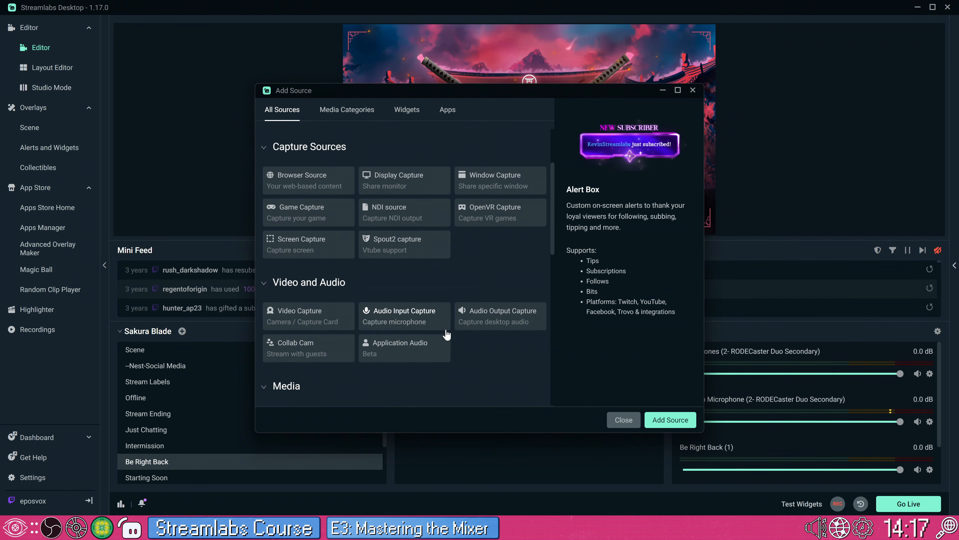
left_click(406, 313)
left_click(659, 417)
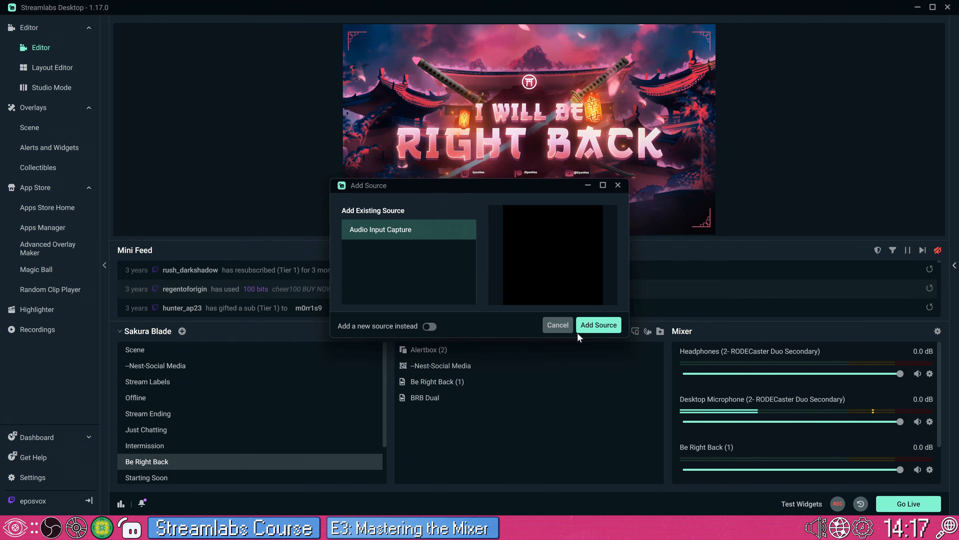
left_click(589, 326)
Step: Return to the Just Chatting scene and remove its Audio Input Capture source
left_click(232, 429)
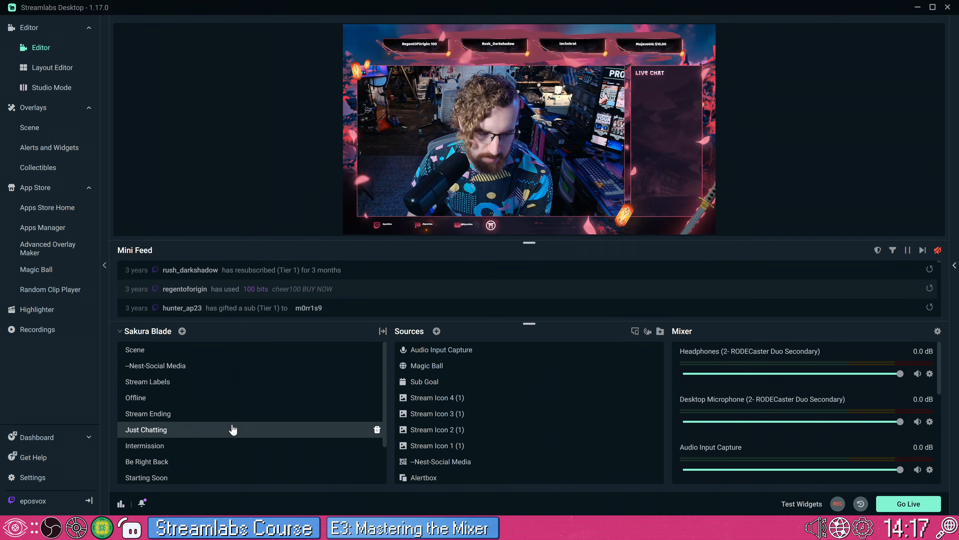
left_click(647, 330)
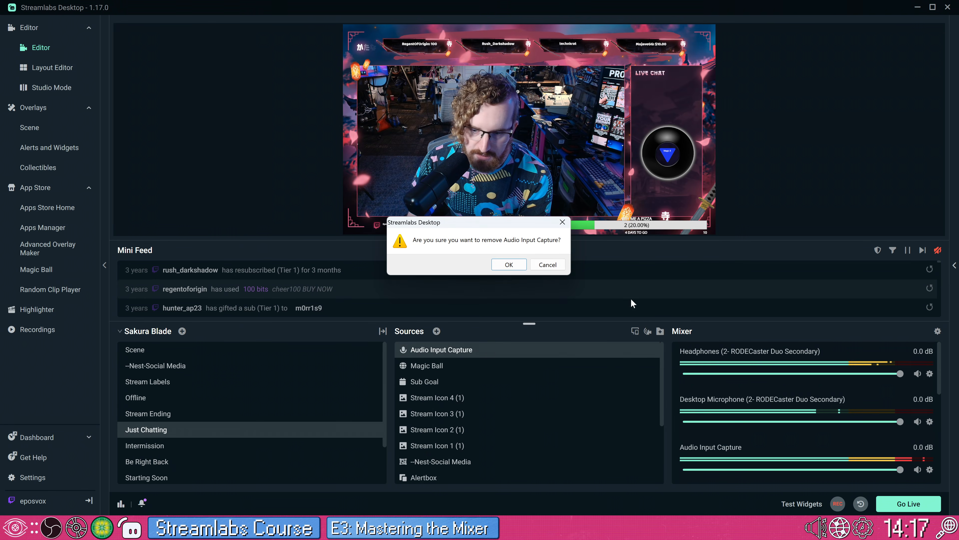
left_click(510, 264)
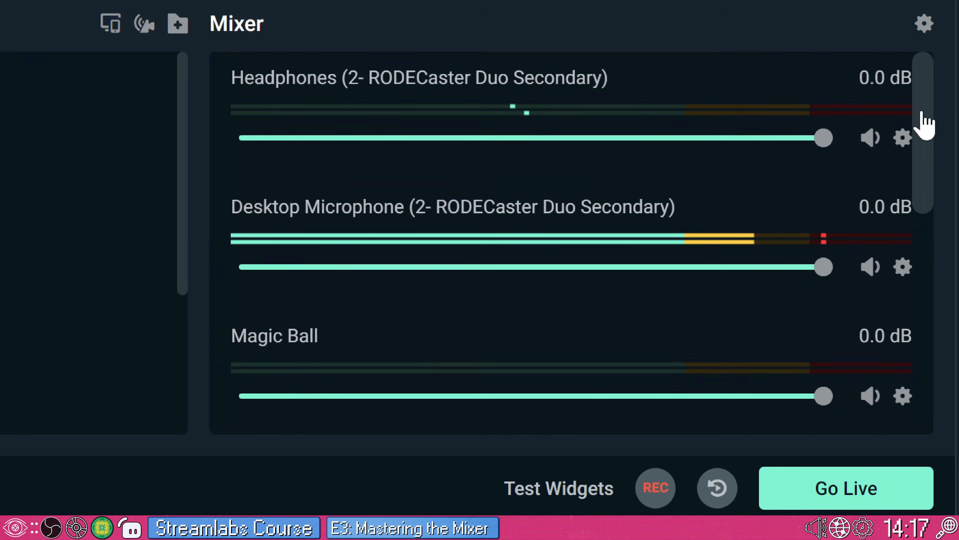
Step: Mute the Just Chatting (1) and Just Chatting Dual audio tracks in the mixer
left_click_drag(938, 364, 929, 371)
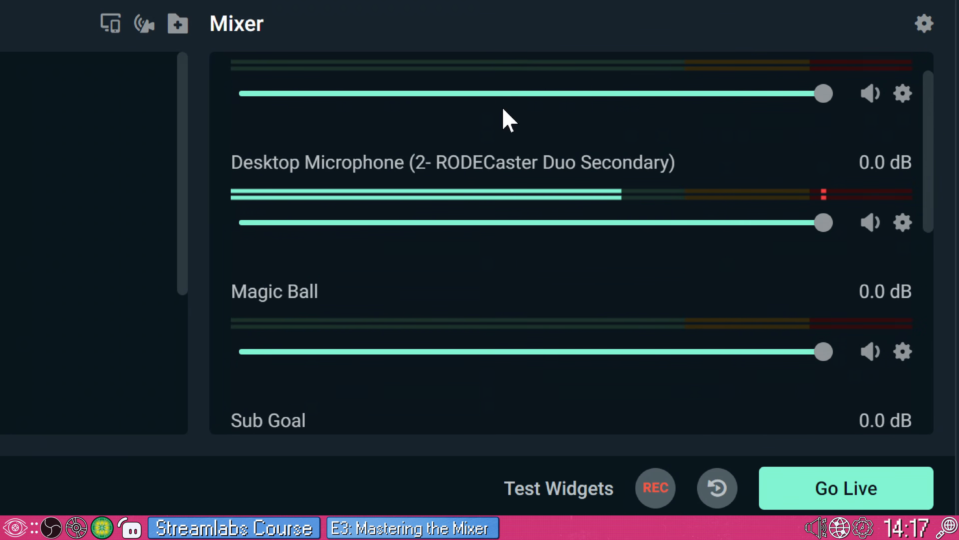
left_click_drag(927, 177, 851, 310)
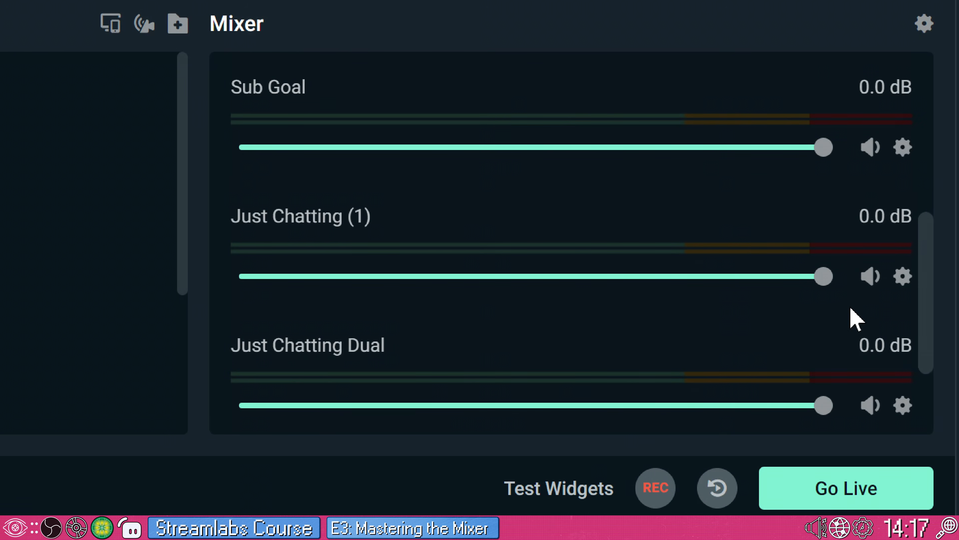
left_click(872, 277)
left_click(869, 403)
Step: Hide the Just Chatting Dual and Just Chatting (1) tracks from the mixer
left_click(903, 406)
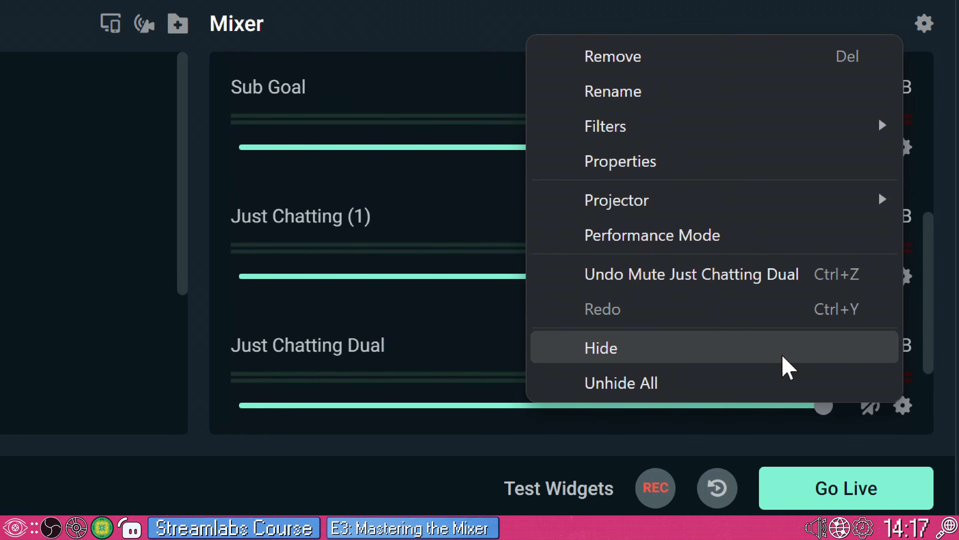
left_click(782, 357)
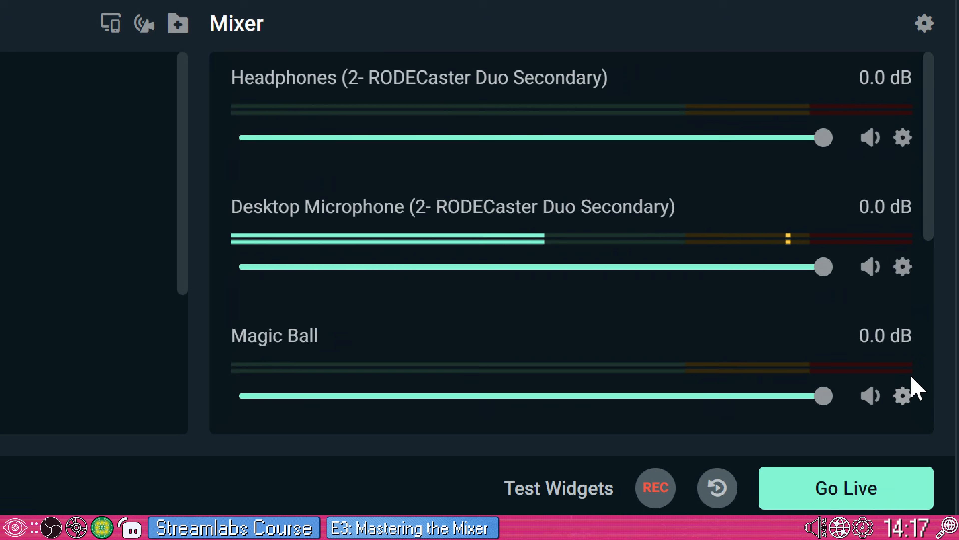
scroll(911, 379, "down", 5)
left_click(902, 265)
left_click(754, 210)
Step: Rename the Video Capture Device source to Webcam-MXBrio
scroll(846, 321, "down", 3)
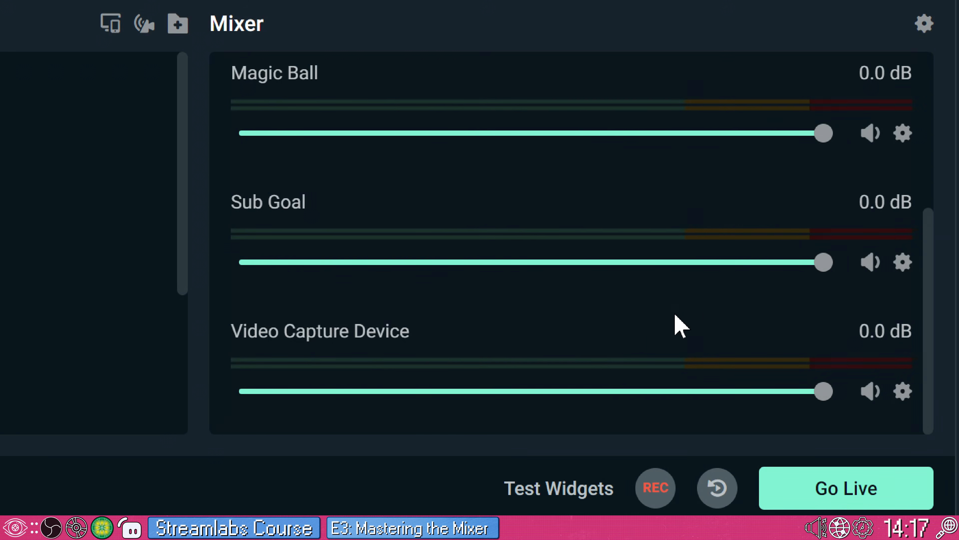
scroll(87, 242, "down", 3)
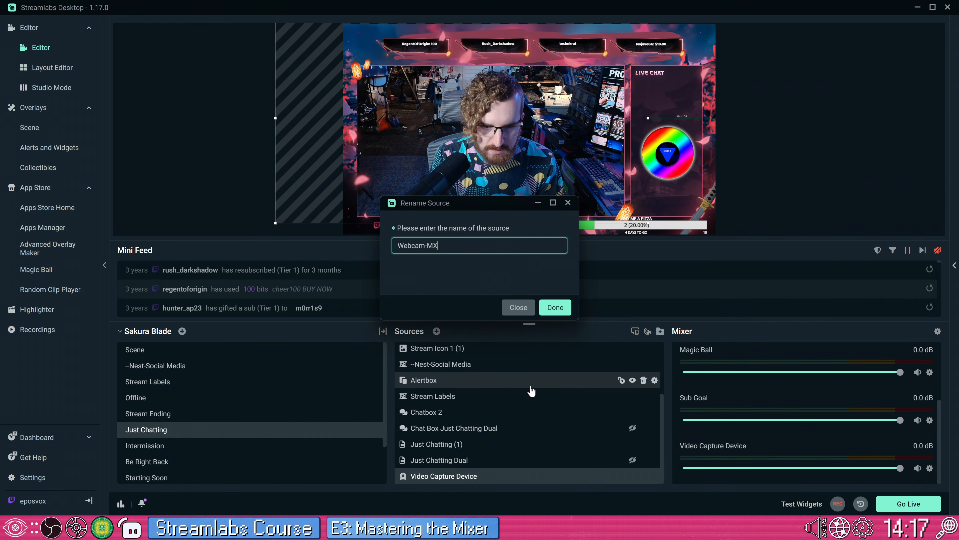
type("o")
key("Return")
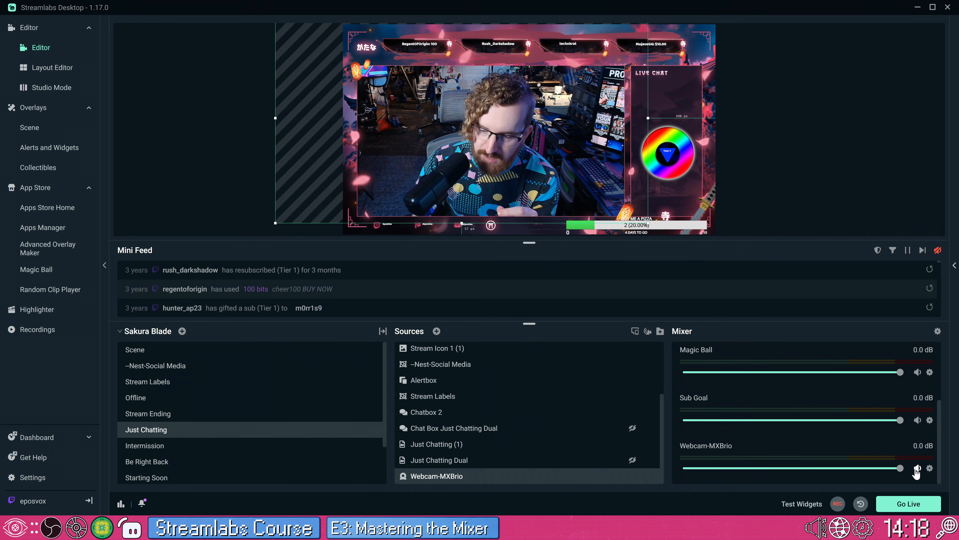
Step: Mute the Webcam-MXBrio track in the mixer and lower its volume to -Inf dB
left_click_drag(876, 468, 660, 470)
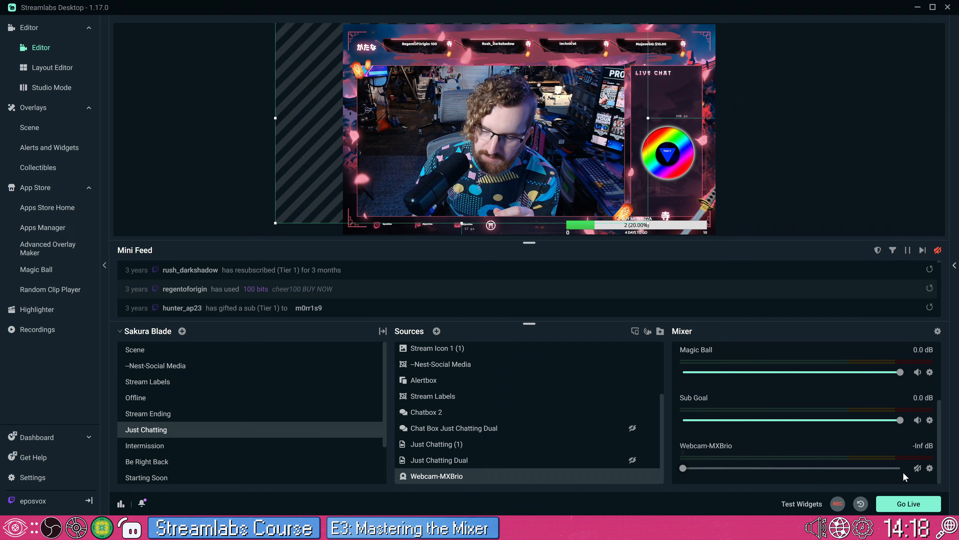
Step: Hide the Webcam-MXBrio, Magic Ball and Sub Goal tracks from the mixer
left_click(930, 469)
left_click(865, 439)
scroll(863, 443, "up", 3)
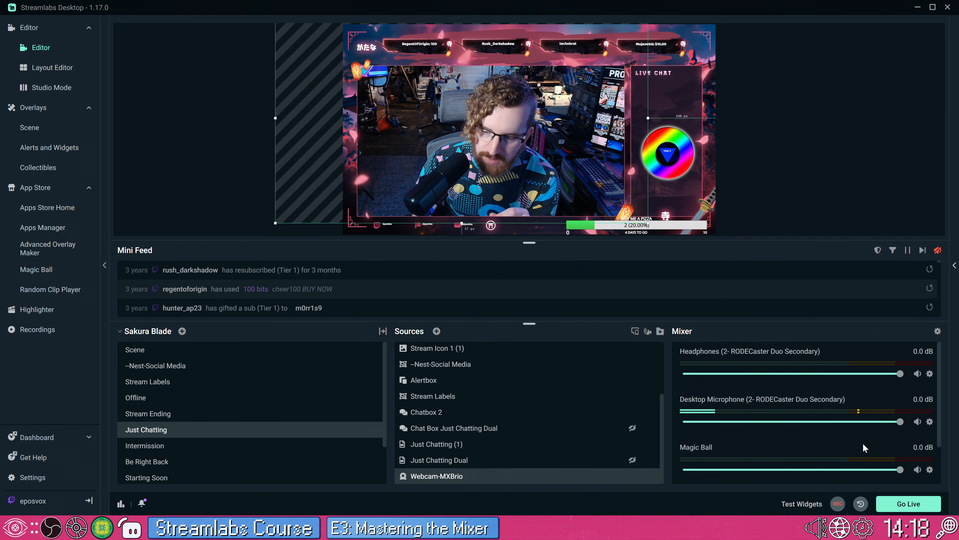
left_click(931, 469)
left_click(835, 449)
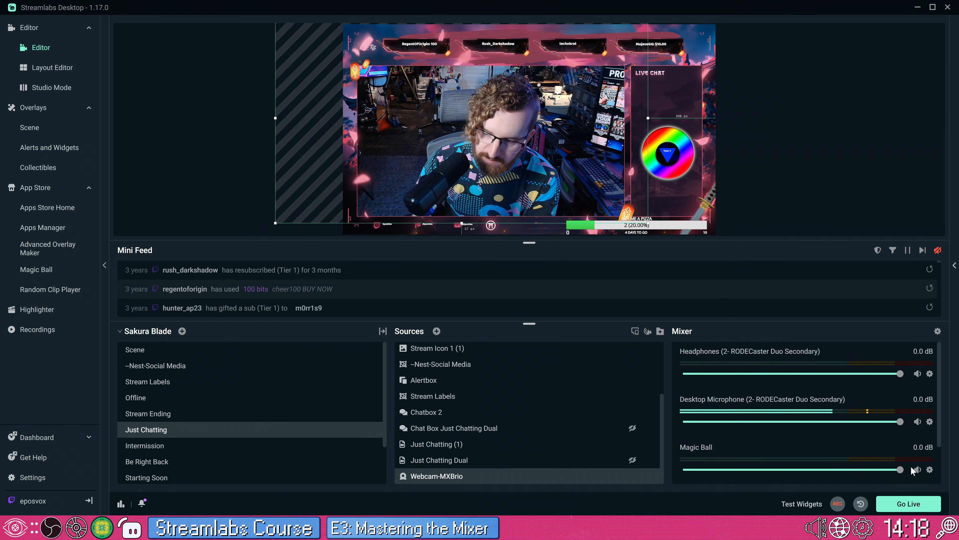
left_click(930, 469)
left_click(793, 440)
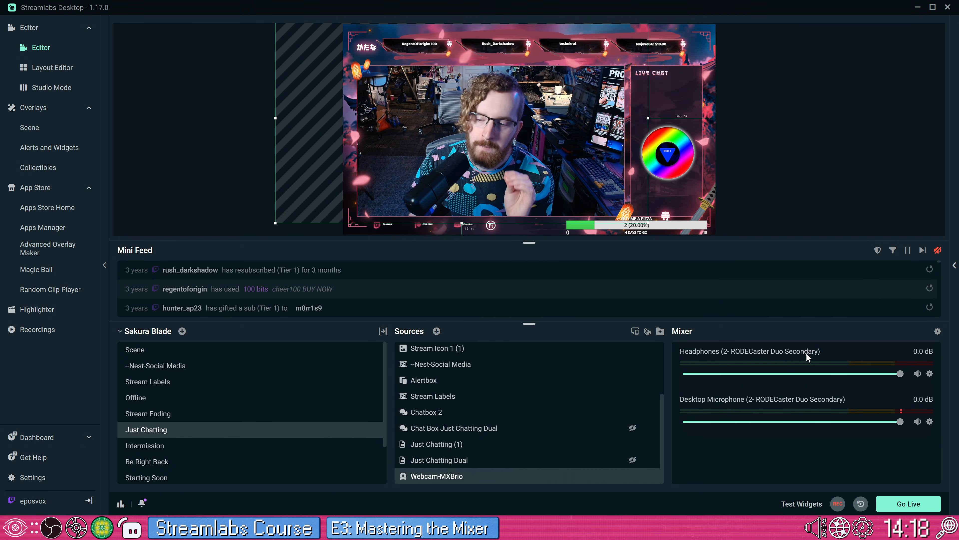
Step: Lower the Headphones track's volume to about -17.4 dB and start a recording
mouse_move(836, 374)
left_mouse_down()
mouse_move(780, 374)
mouse_move(870, 374)
mouse_move(820, 381)
left_mouse_up()
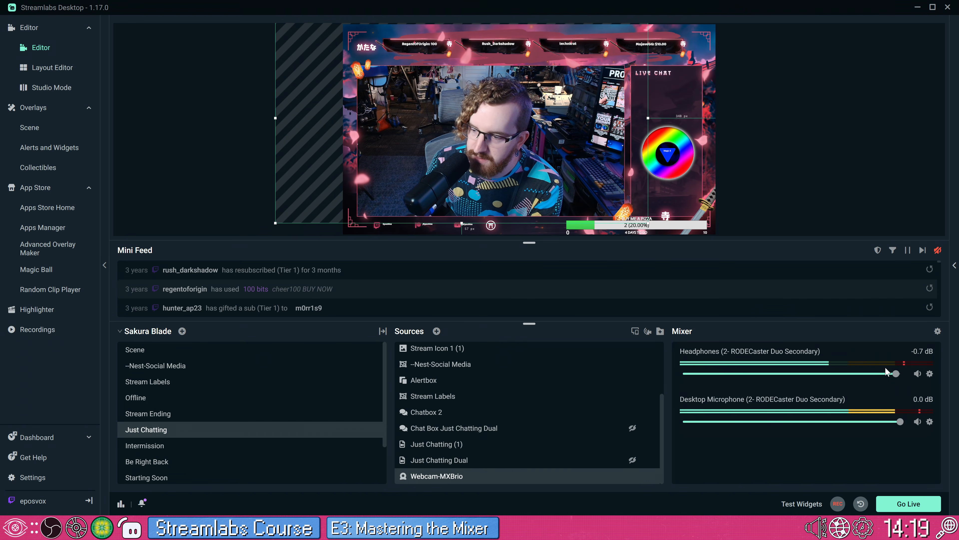
left_click_drag(868, 377, 805, 377)
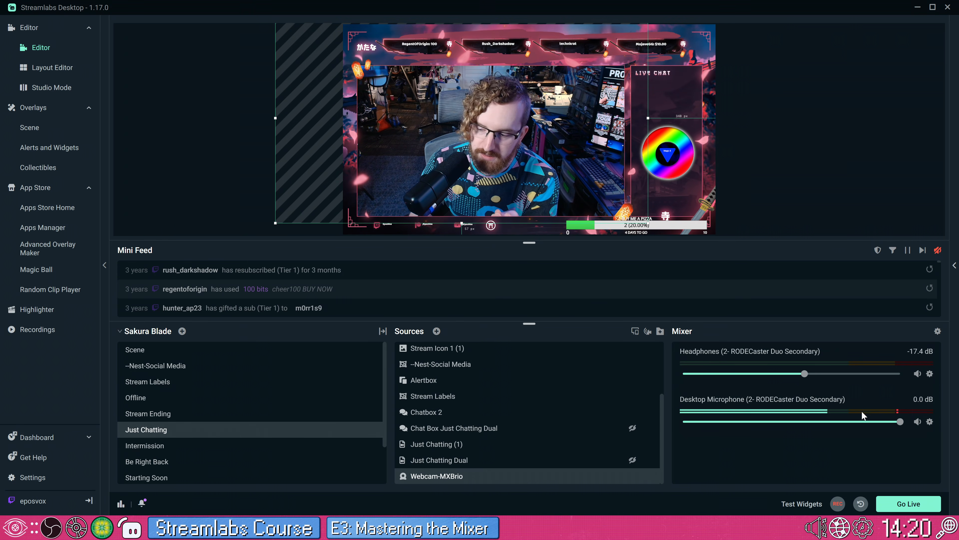
left_click(837, 504)
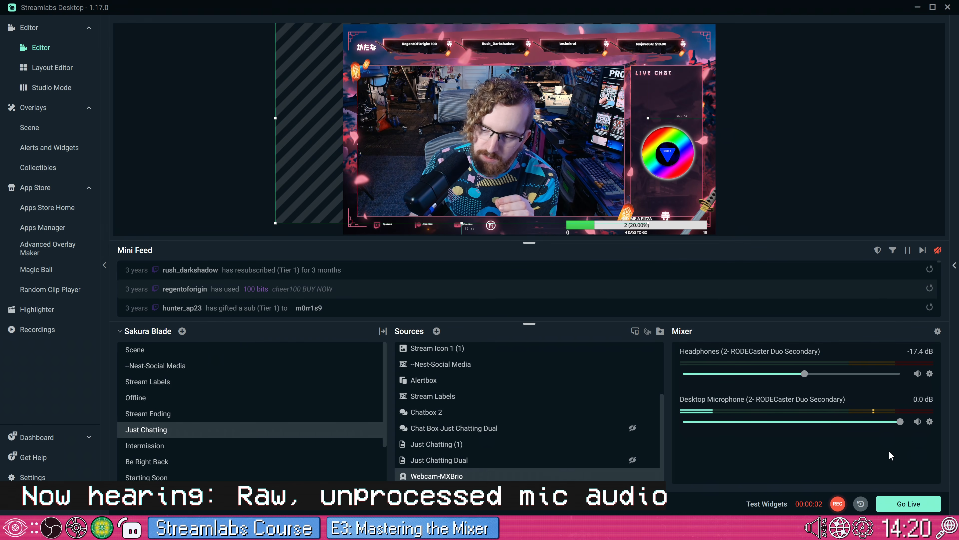
Step: Add a Gain filter to the Desktop Microphone track and set its gain to about 7.6
left_click(930, 422)
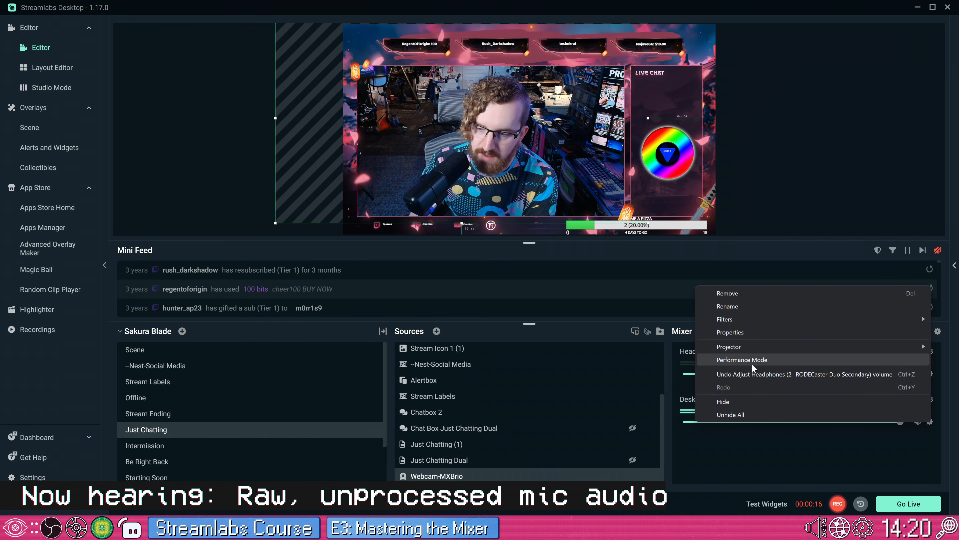
mouse_move(743, 318)
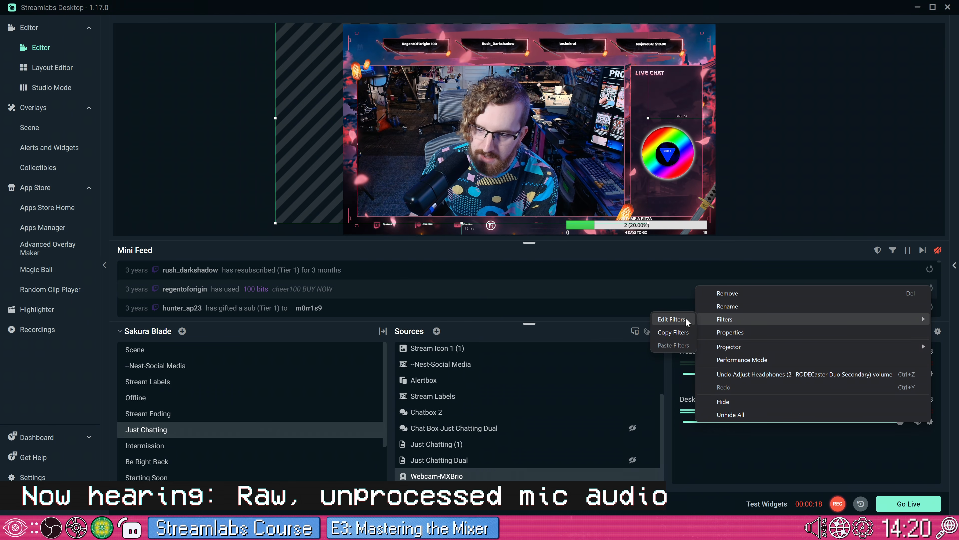
left_click(672, 319)
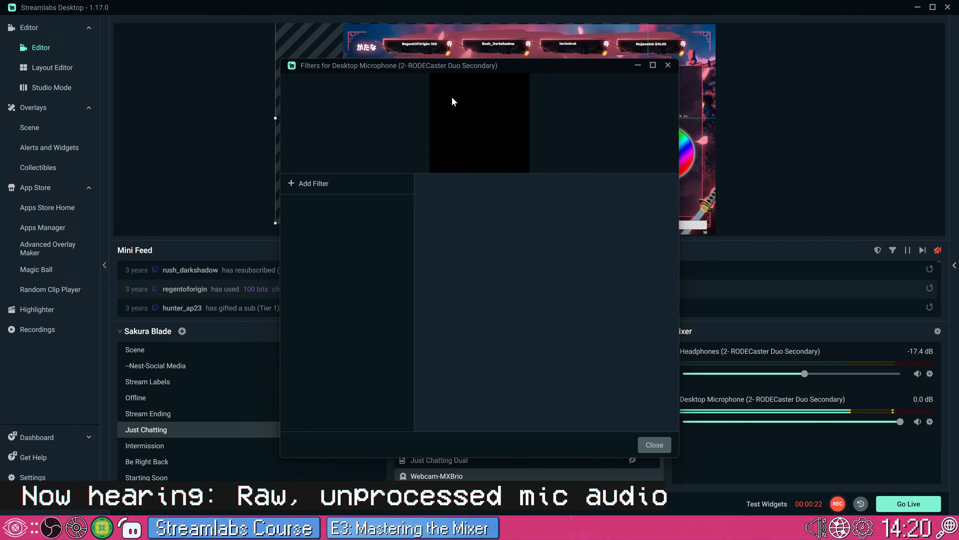
left_click(307, 182)
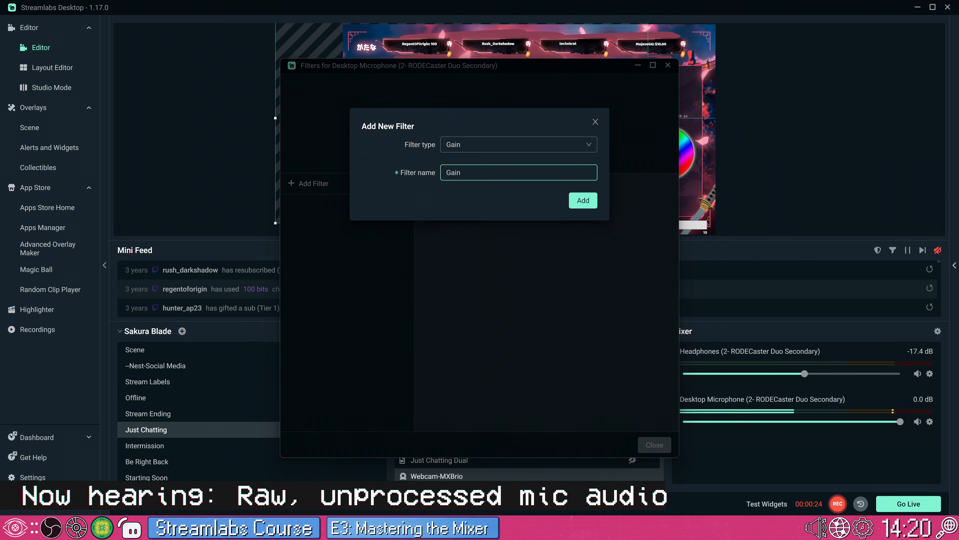
left_click(471, 148)
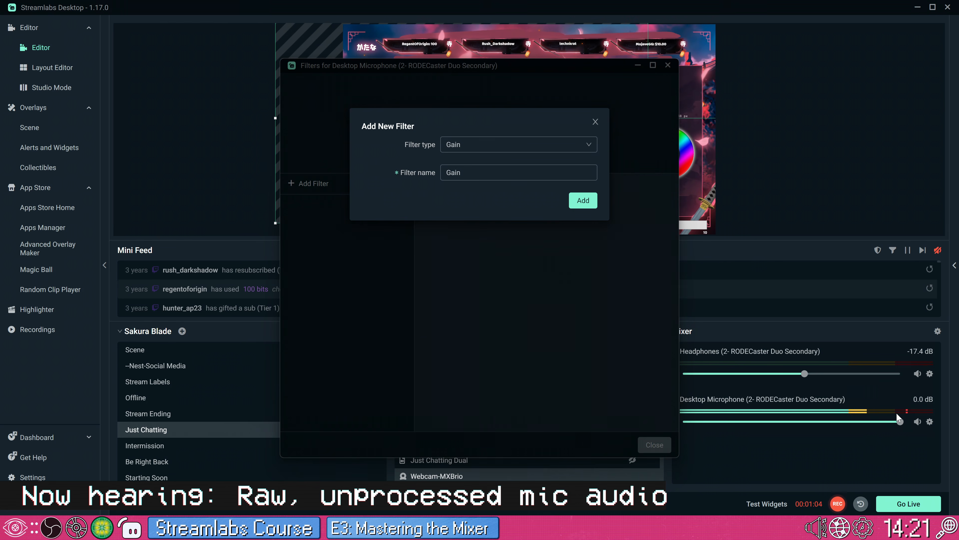
left_click(476, 145)
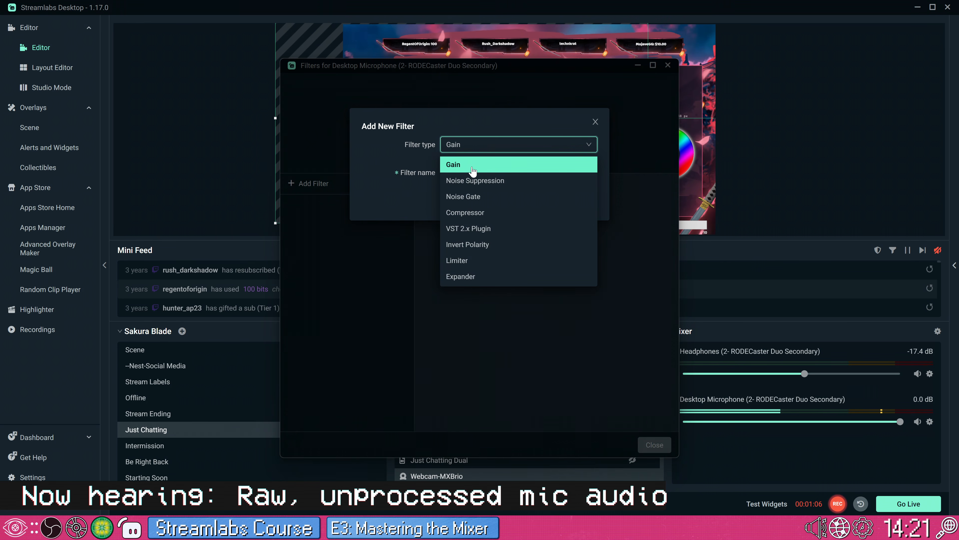
left_click(474, 171)
left_click(578, 199)
left_click_drag(575, 197, 639, 193)
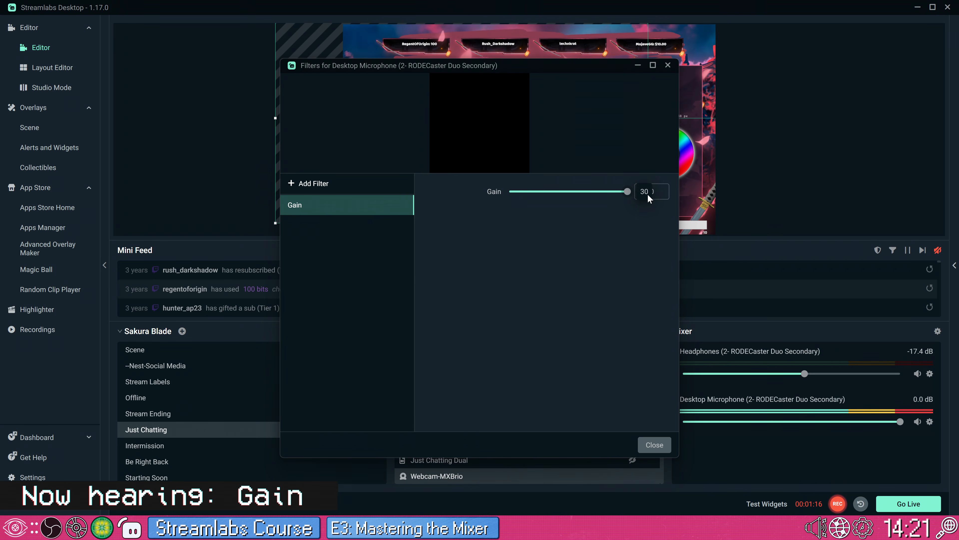
left_click_drag(613, 195, 584, 199)
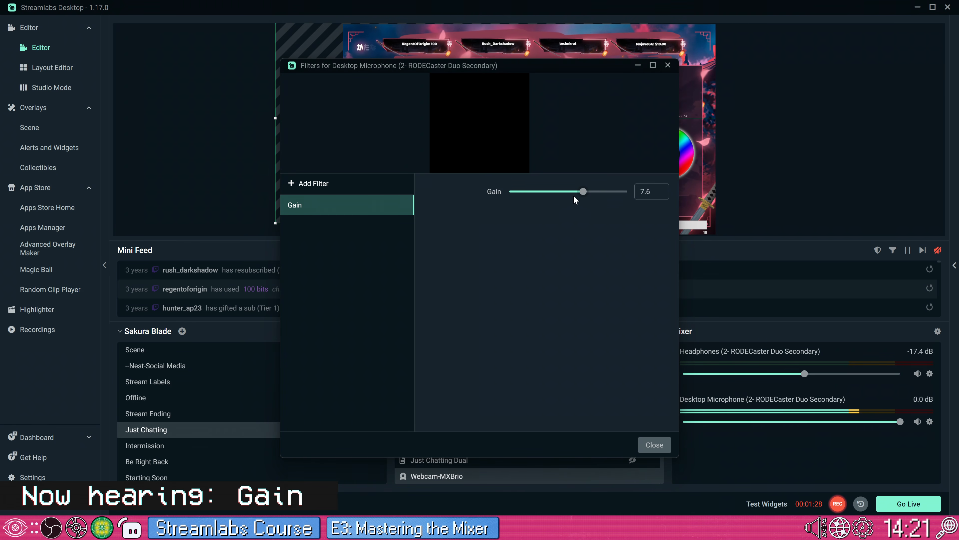
Step: Add a Compressor filter to the Desktop Microphone after the Gain filter
left_click(322, 183)
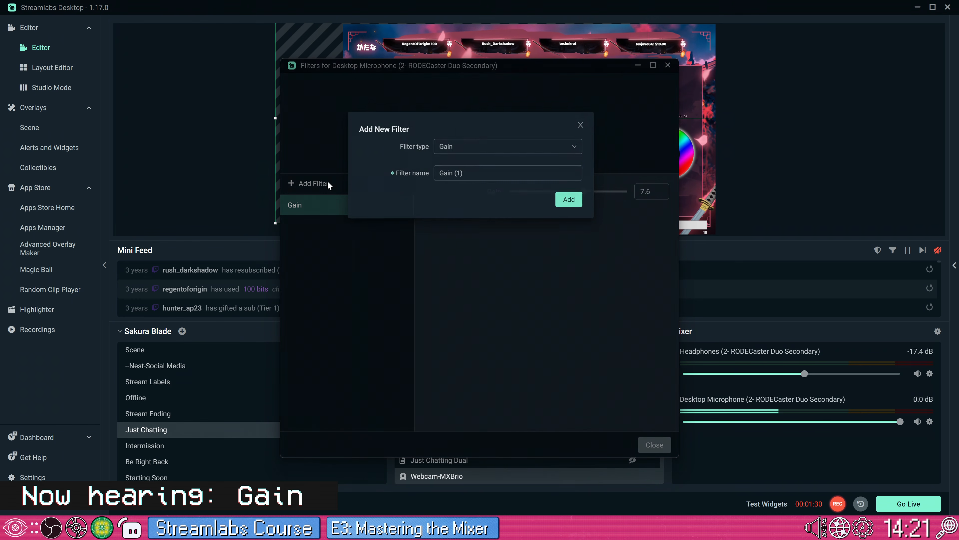
left_click(467, 150)
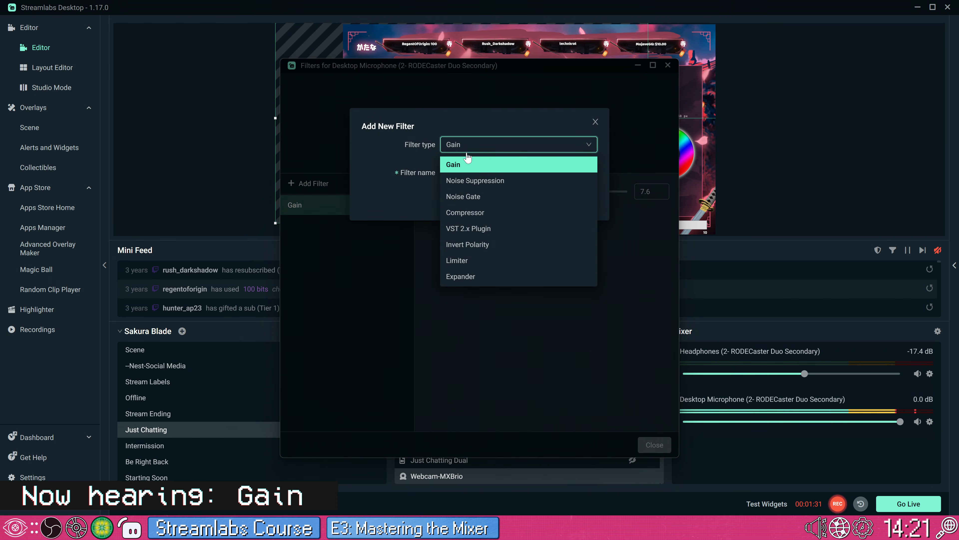
left_click(475, 213)
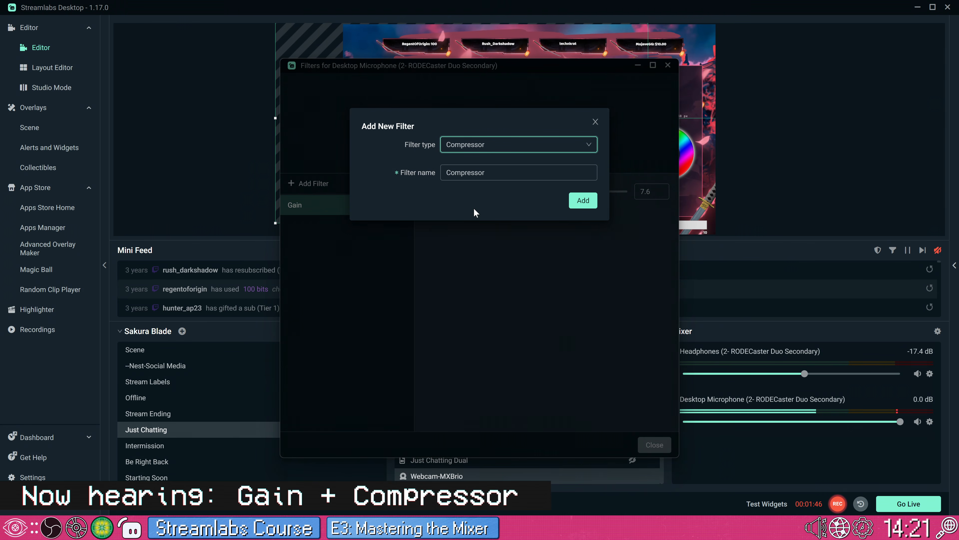
left_click(581, 204)
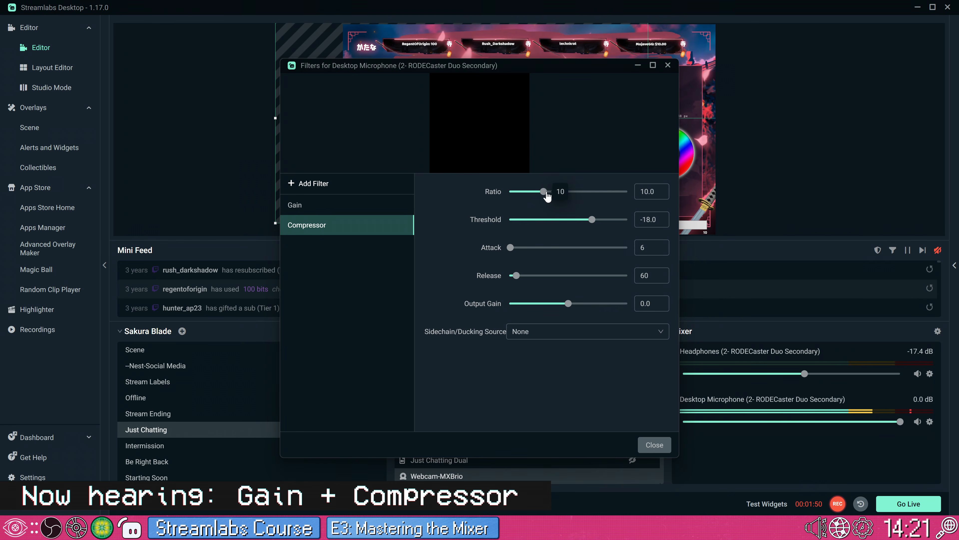
Step: Set the compressor's ratio to 4.0, threshold to about -16.5 and release to about 212
left_click_drag(544, 192, 524, 192)
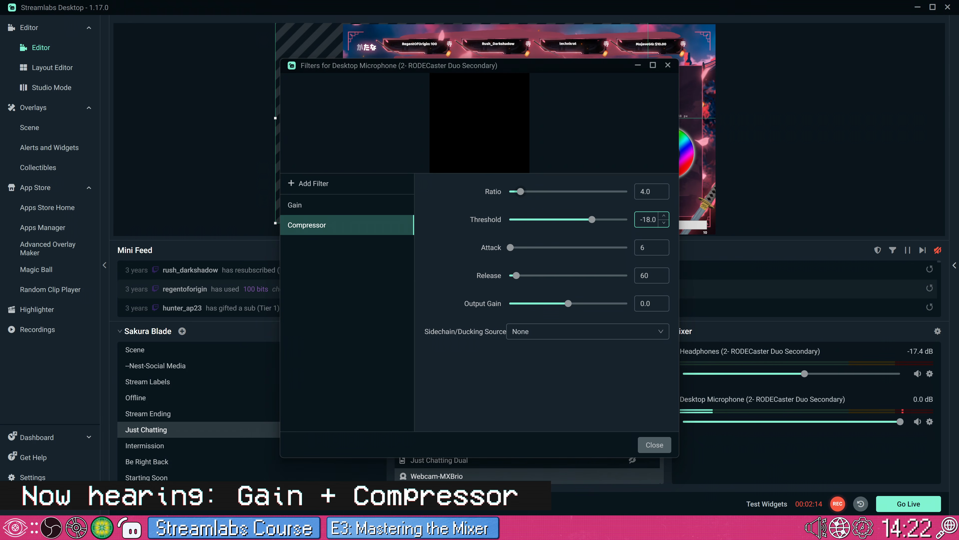
double_click(647, 219)
left_click_drag(651, 192, 640, 193)
left_click(631, 202)
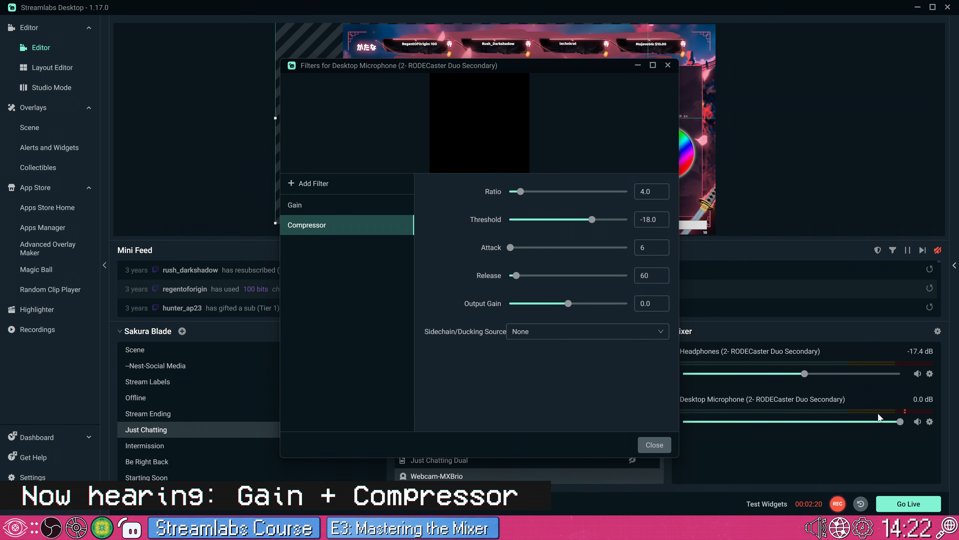
left_click_drag(592, 220, 596, 223)
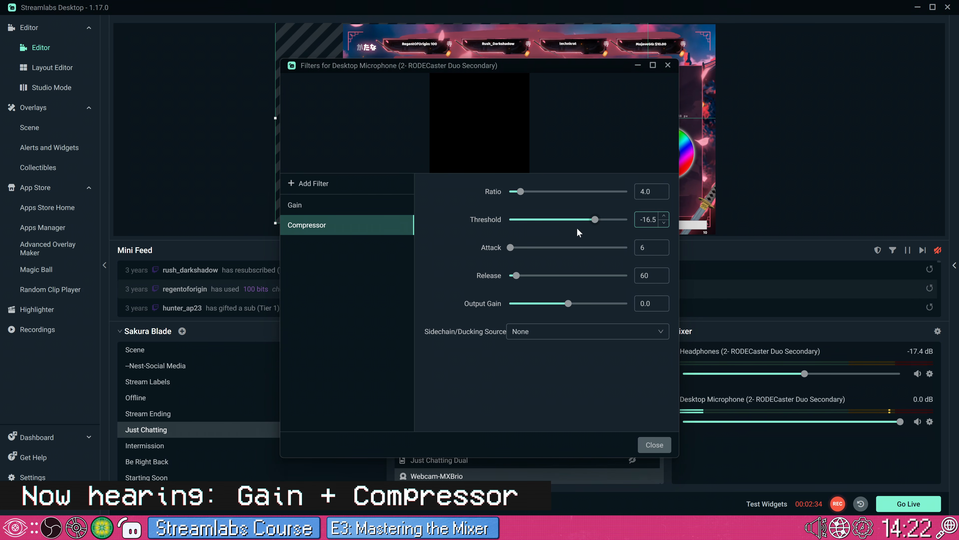
left_click_drag(520, 281, 527, 279)
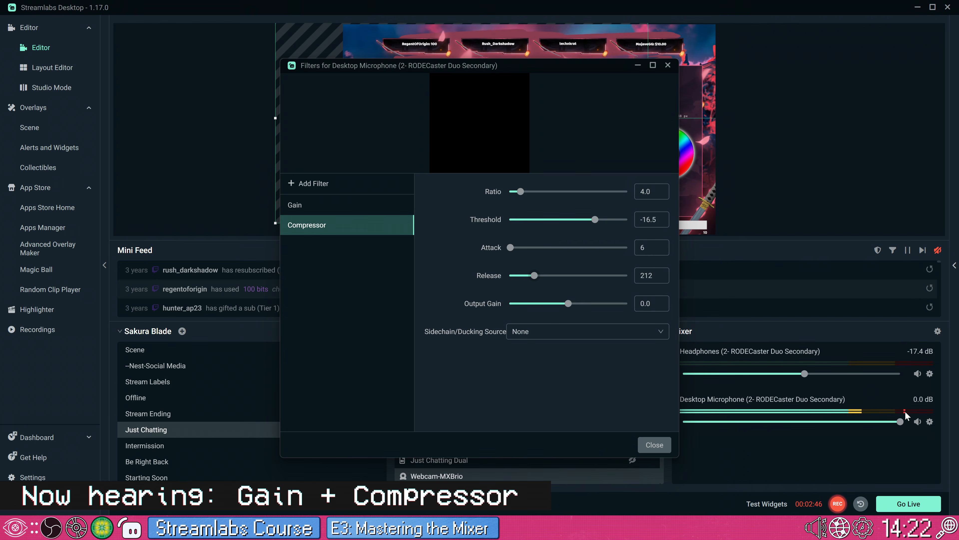
Step: Try heavier compression with the threshold at about -30.4 and the output gain raised to about 16.2
mouse_move(568, 303)
left_mouse_down()
mouse_move(592, 307)
mouse_move(584, 309)
left_mouse_up()
left_click_drag(595, 220, 566, 220)
mouse_move(579, 305)
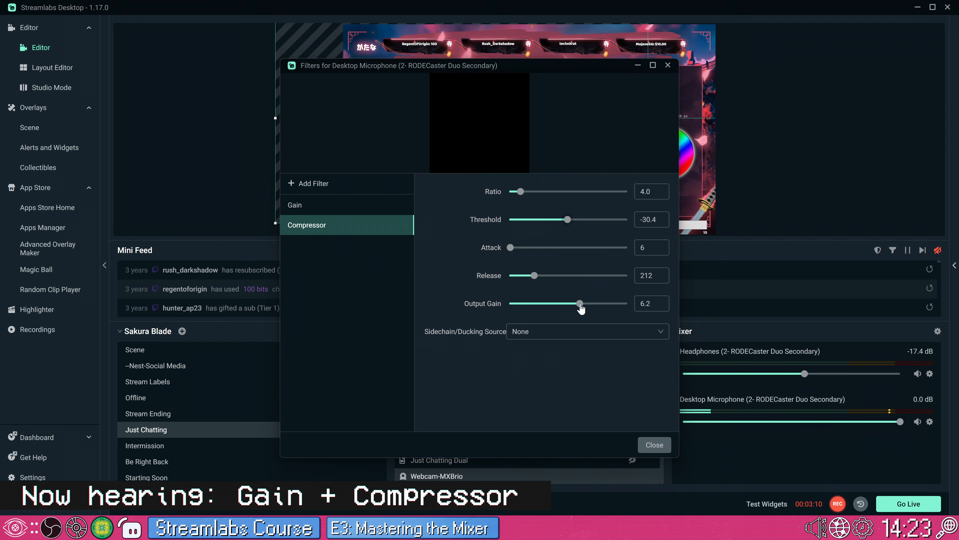
left_click_drag(581, 305, 601, 308)
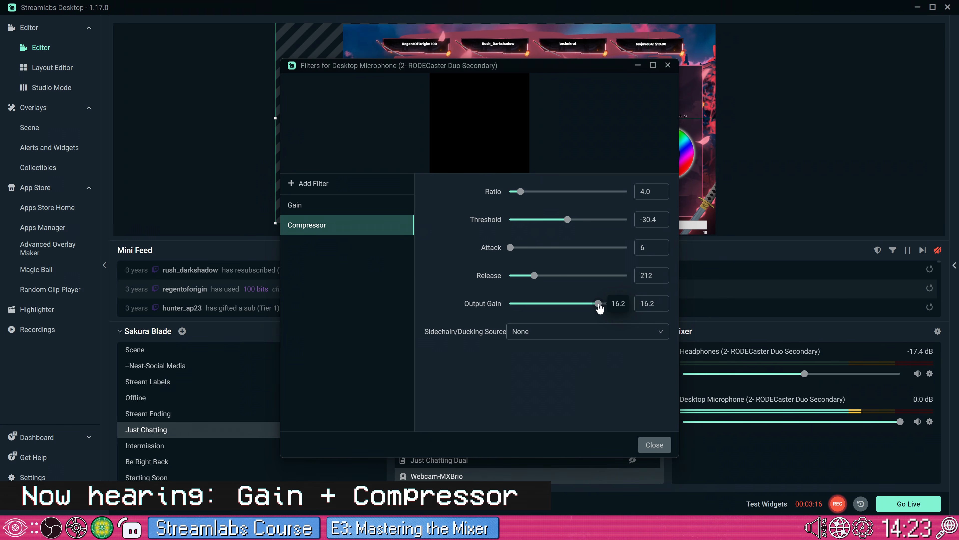
Step: Set the compressor's output gain to 3.0 and its threshold to about -17.2
left_click_drag(600, 309, 574, 306)
left_click_drag(568, 220, 593, 224)
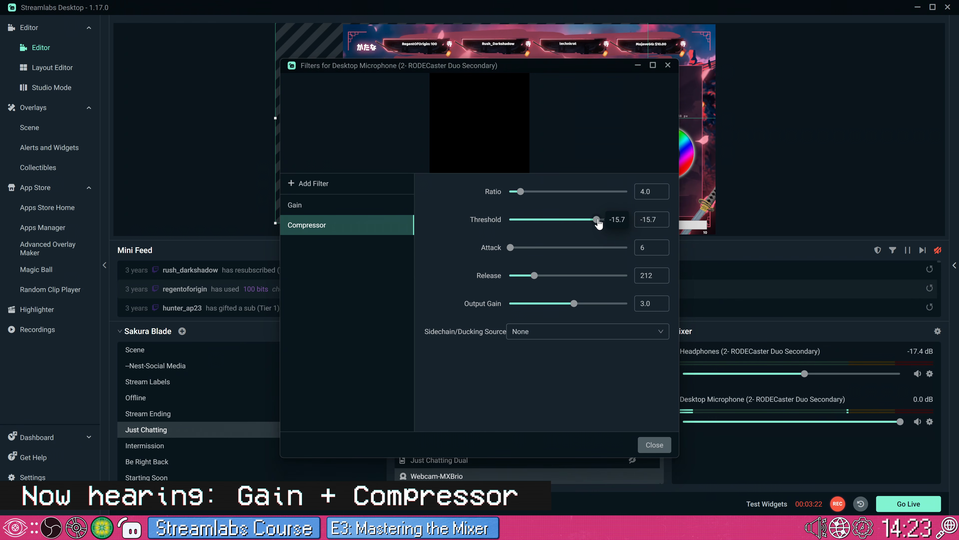
left_click_drag(597, 223, 594, 223)
left_click_drag(577, 306, 575, 306)
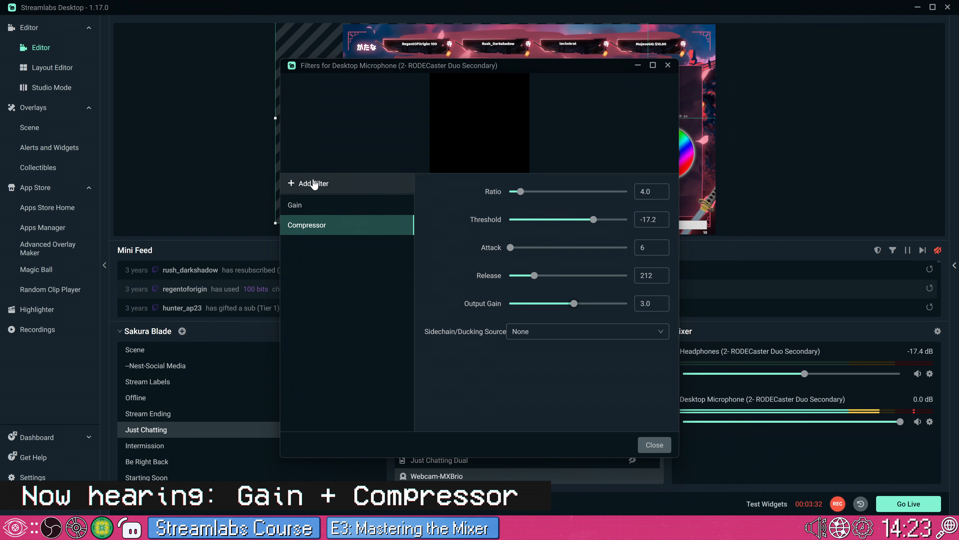
Step: Add a Limiter filter to the Desktop Microphone and set its threshold to about -1.9
left_click(301, 185)
left_click(476, 145)
left_click(484, 260)
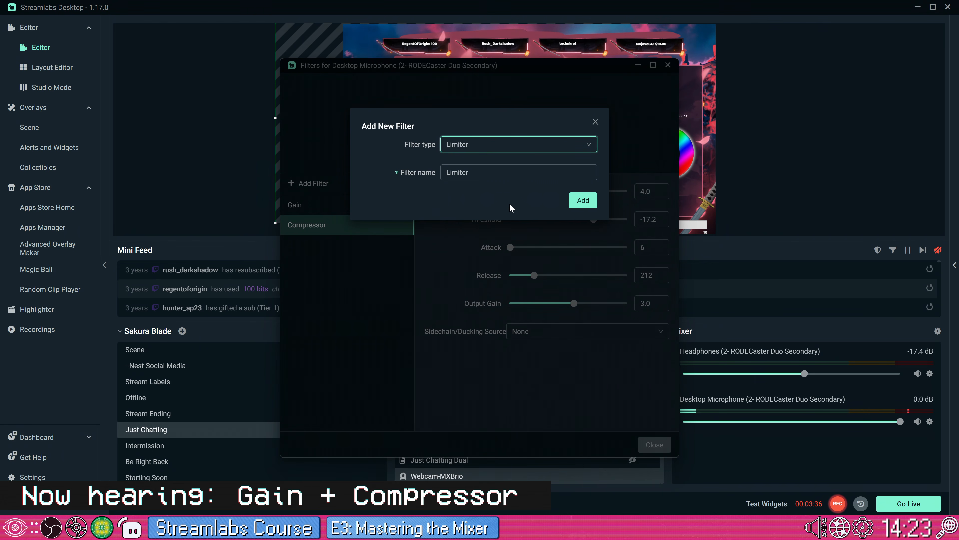
left_click(582, 200)
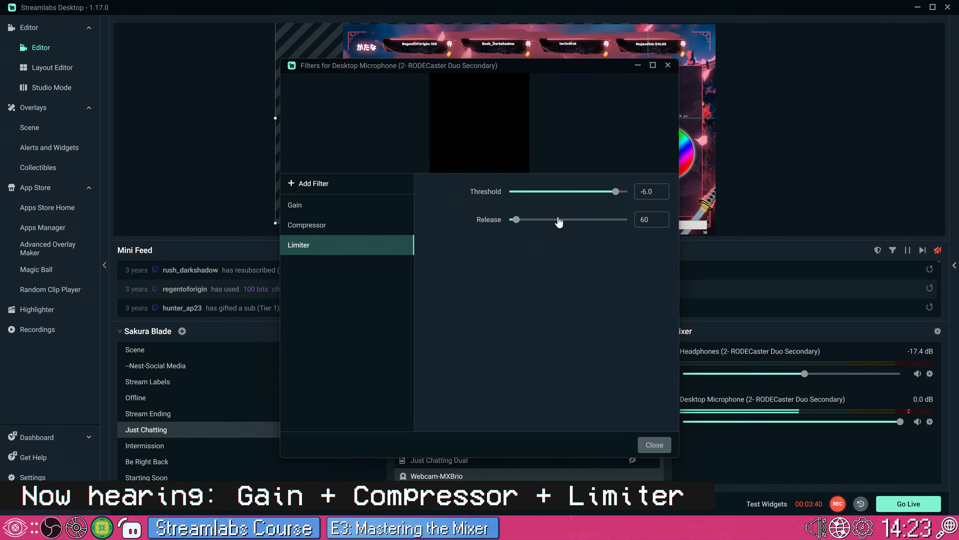
mouse_move(617, 195)
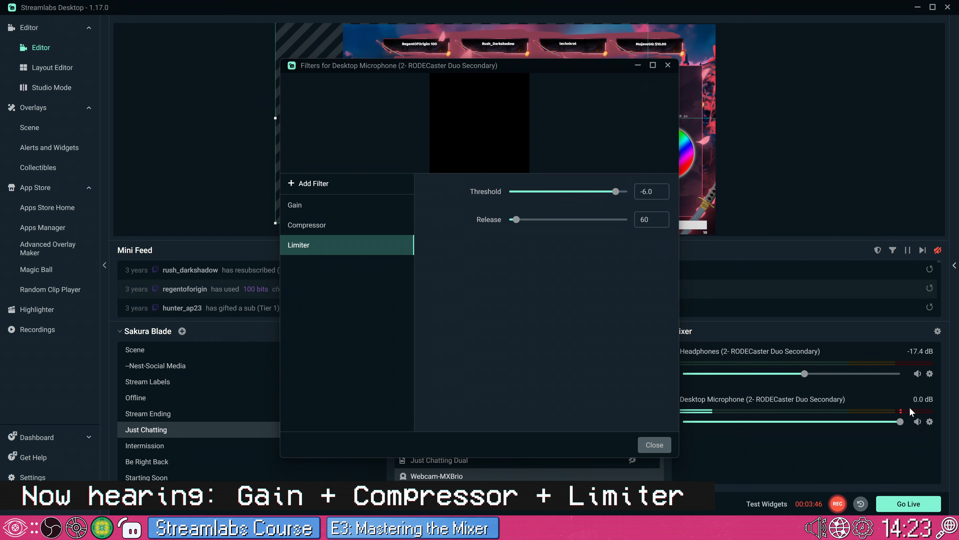
left_click_drag(616, 192, 625, 195)
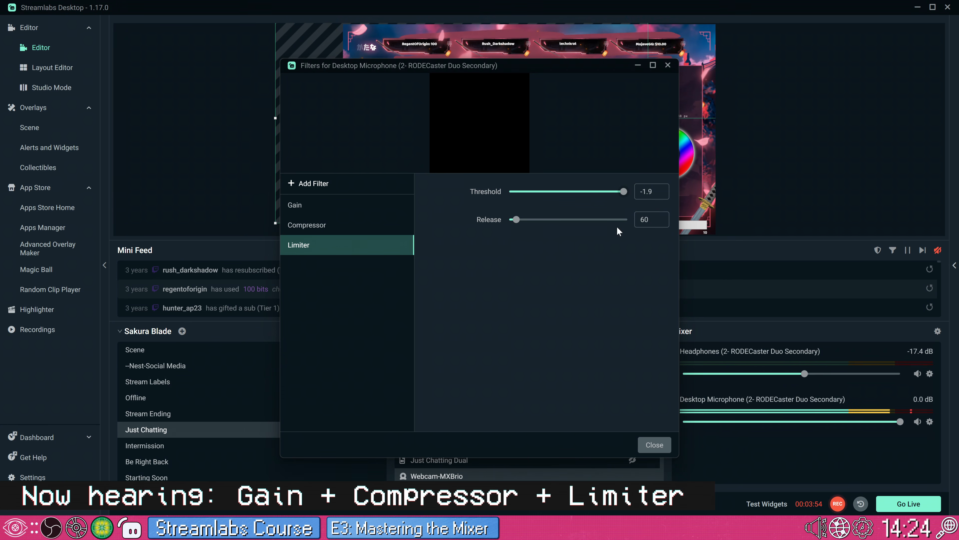
Step: Compare the Gain and Compressor filter settings on the Desktop Microphone and return to the Limiter
left_click(358, 207)
left_click(355, 227)
left_click(357, 210)
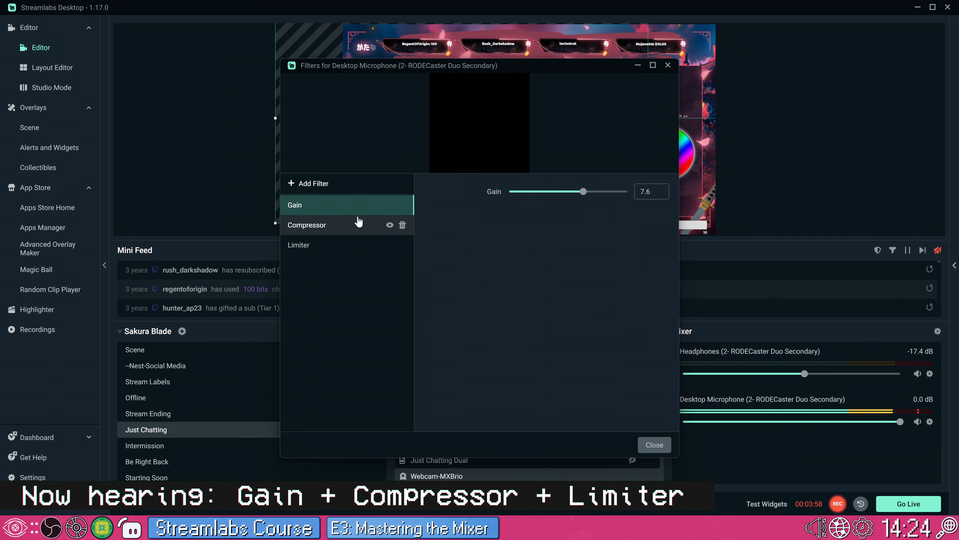
left_click(358, 222)
left_click(359, 210)
left_click(359, 222)
left_click(359, 206)
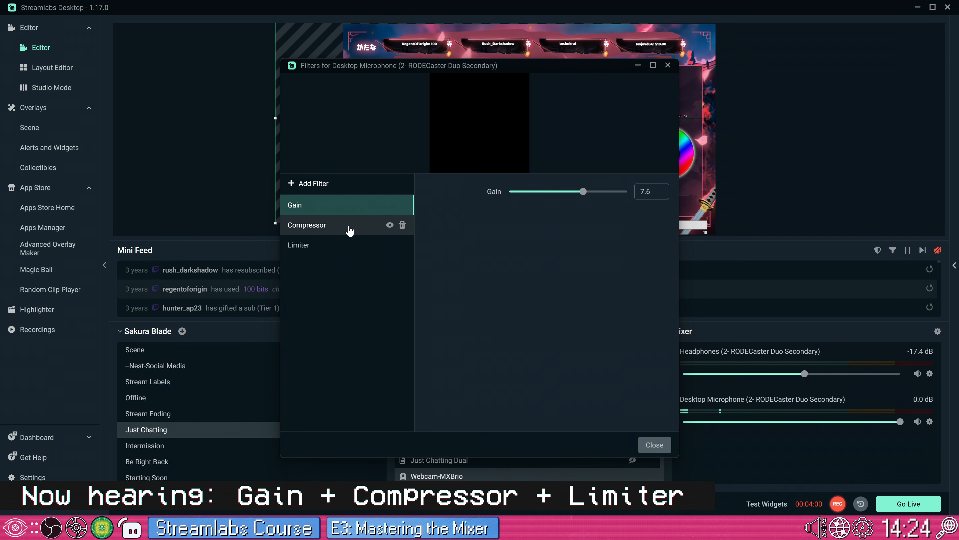
left_click(357, 225)
left_click(358, 206)
left_click(378, 244)
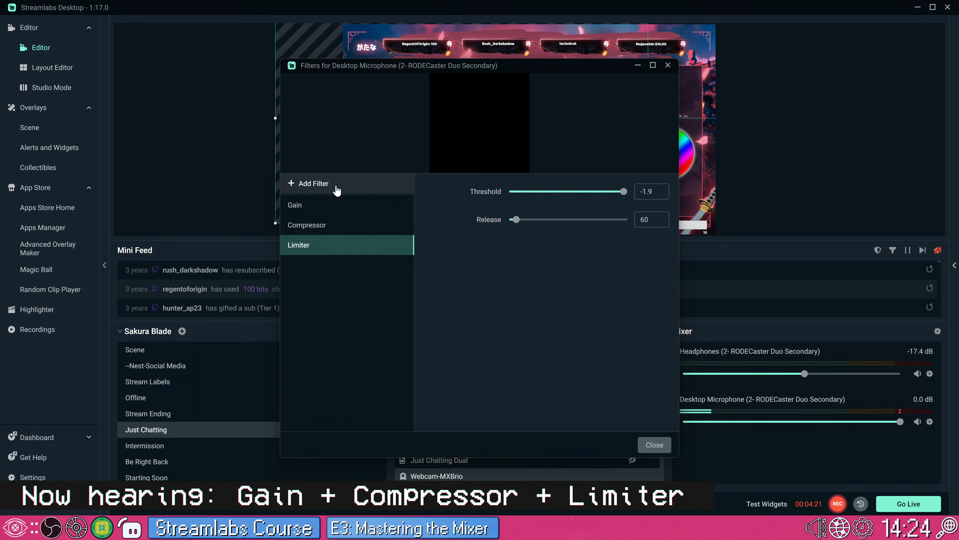
Step: Look over the filter types available for the Desktop Microphone, including VST 2.x Plugin, and close its filters without adding one
left_click(327, 185)
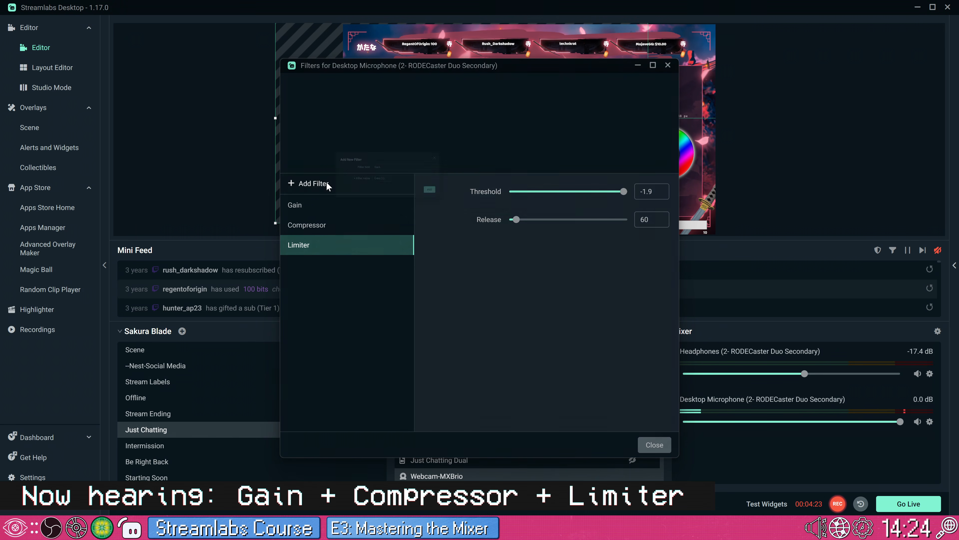
left_click(506, 144)
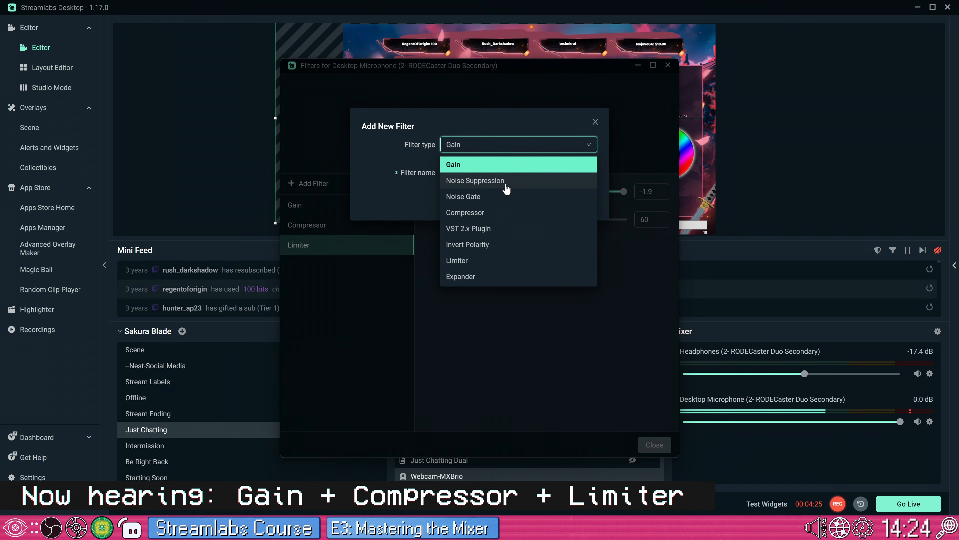
left_click(497, 230)
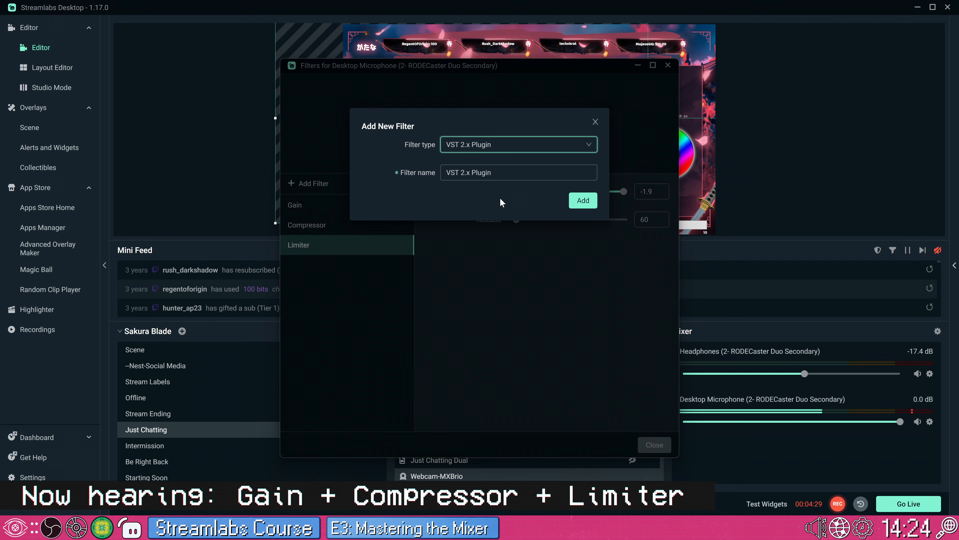
left_click(503, 179)
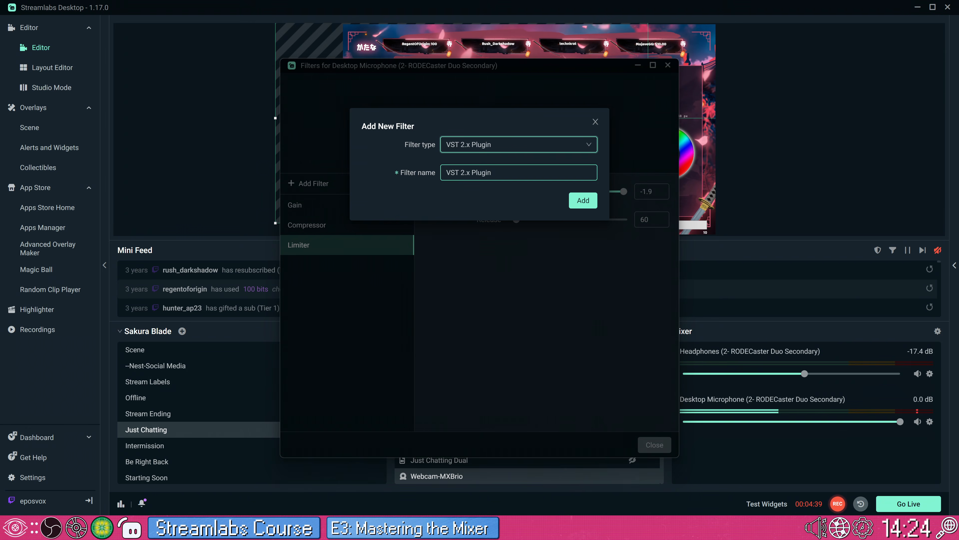
left_click(498, 147)
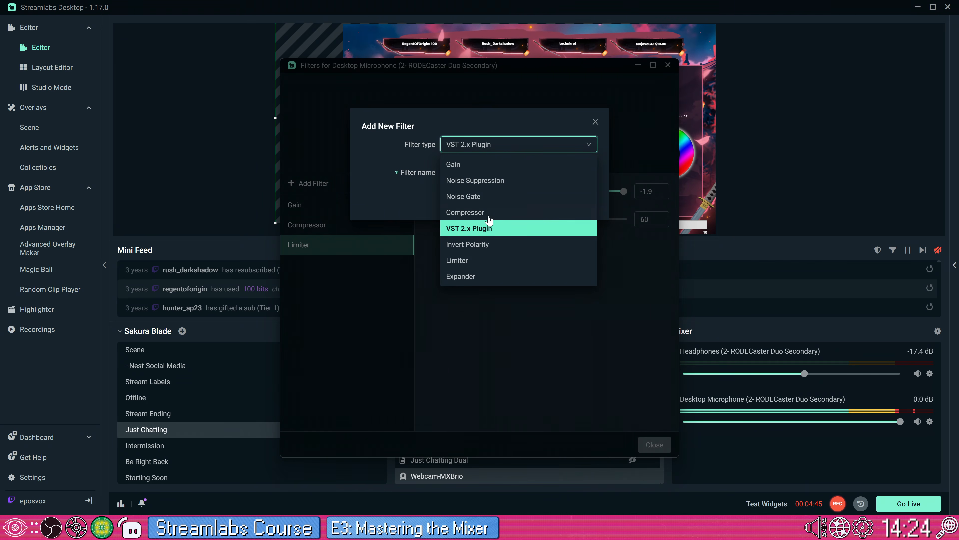
left_click(424, 191)
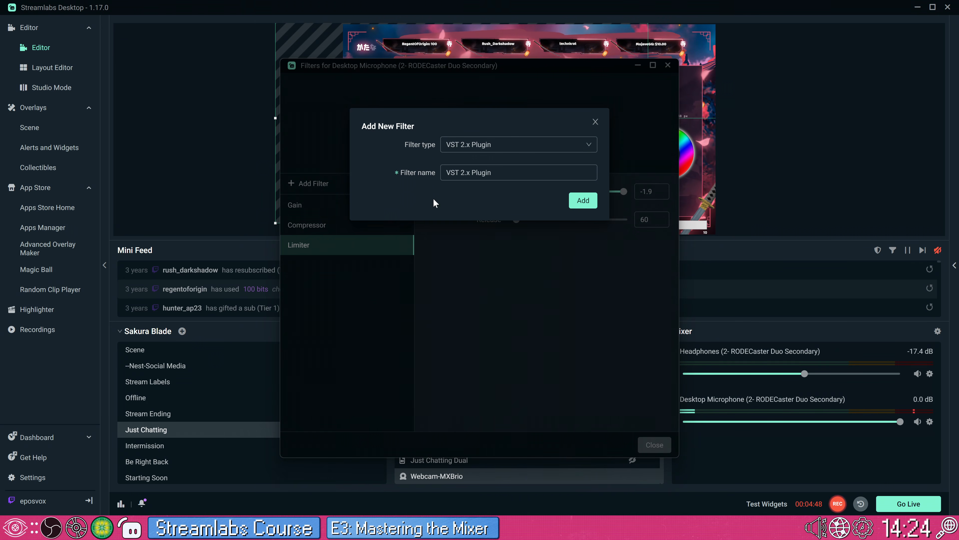
left_click(595, 121)
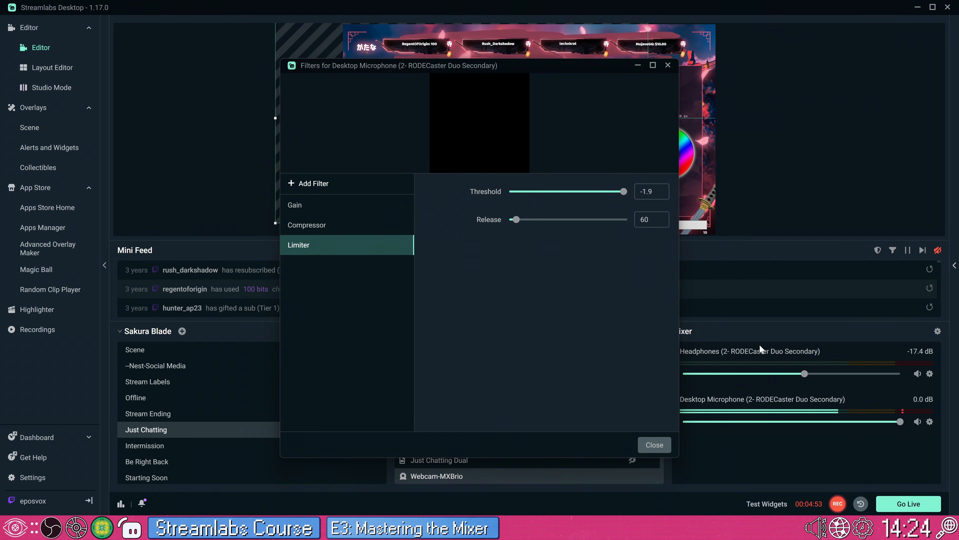
left_click(668, 449)
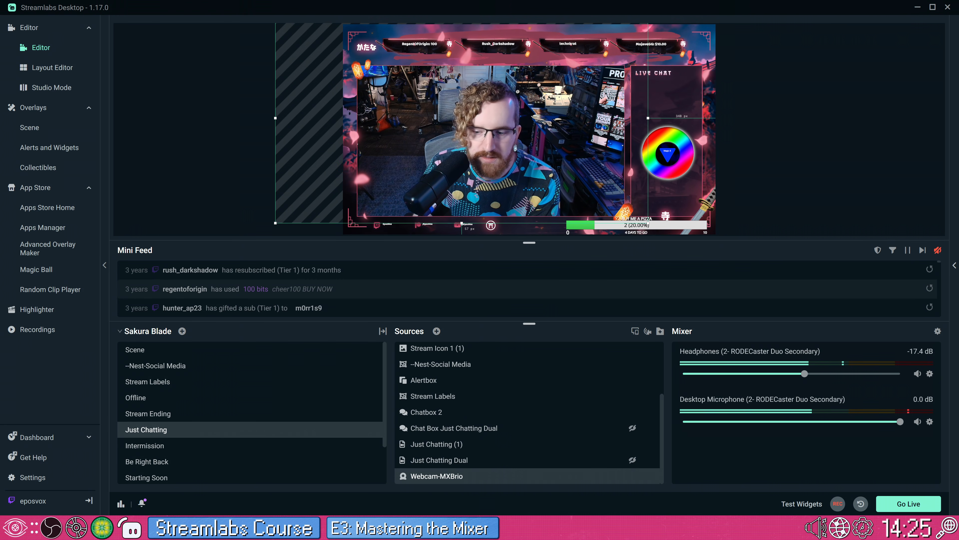
Step: Raise the Headphones volume in the mixer to about -11.2 dB
mouse_move(807, 377)
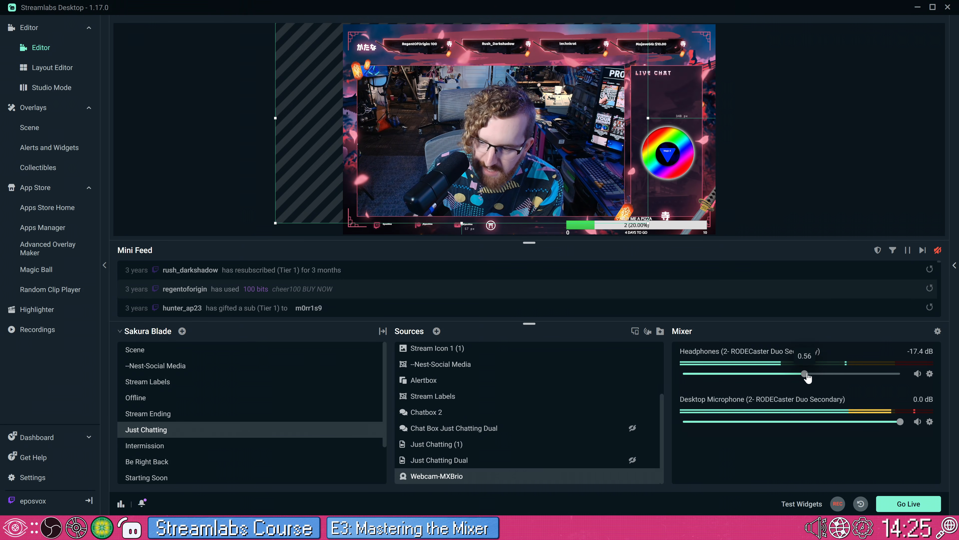
left_click_drag(807, 374, 836, 373)
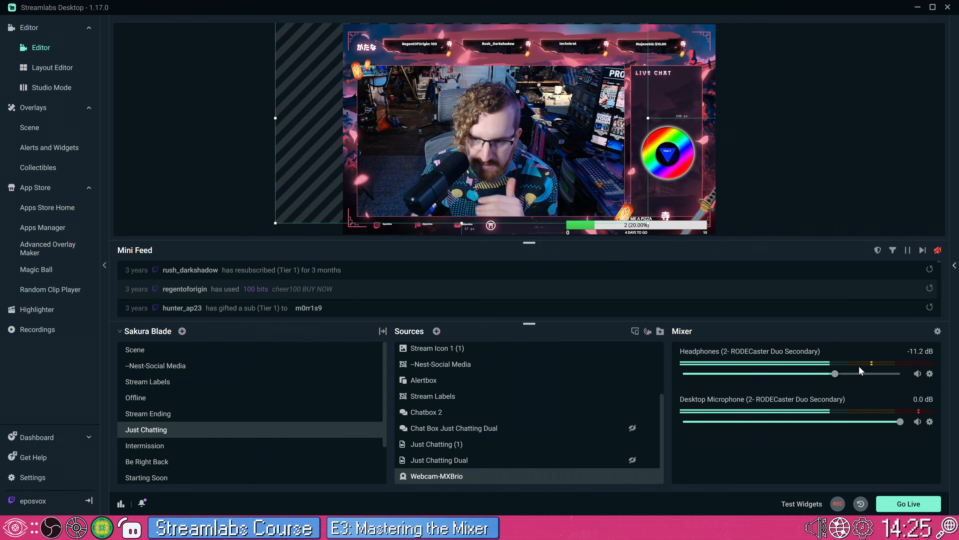
left_click(930, 374)
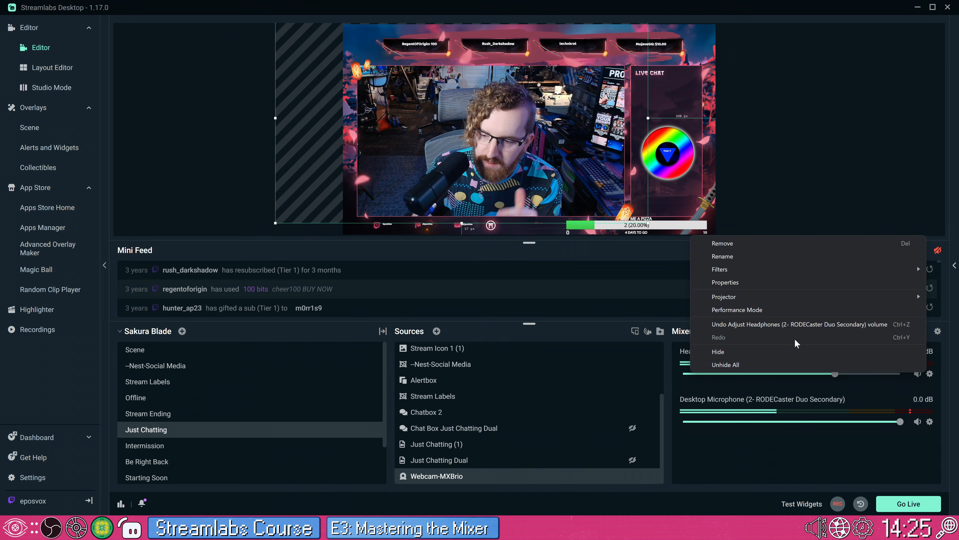
left_click(707, 378)
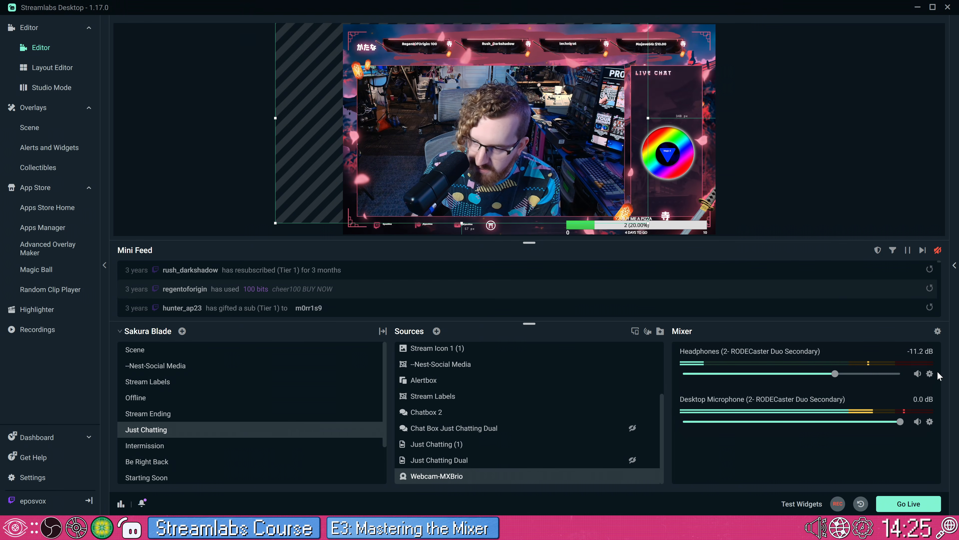
Step: Add a Compressor filter named Ducking to the Headphones audio source
left_click(930, 374)
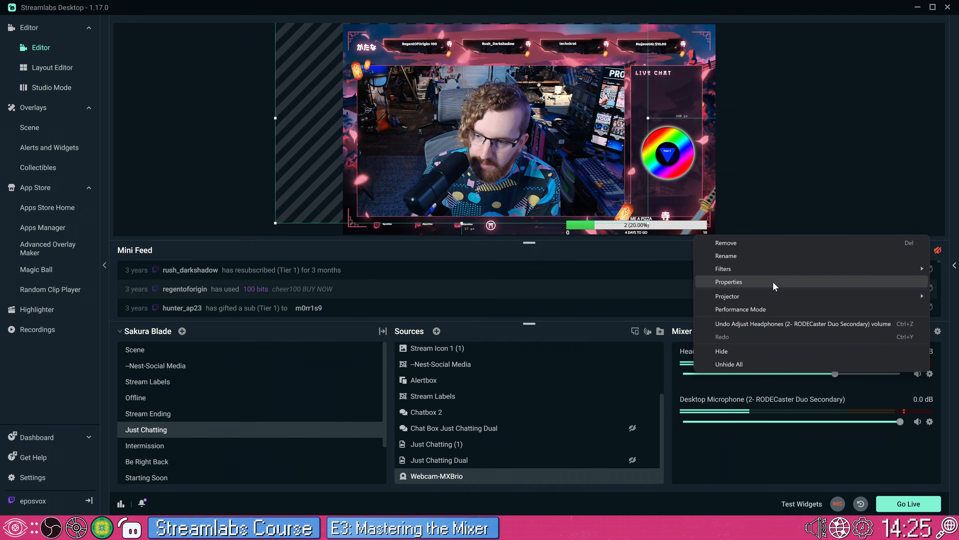
mouse_move(760, 270)
left_click(680, 269)
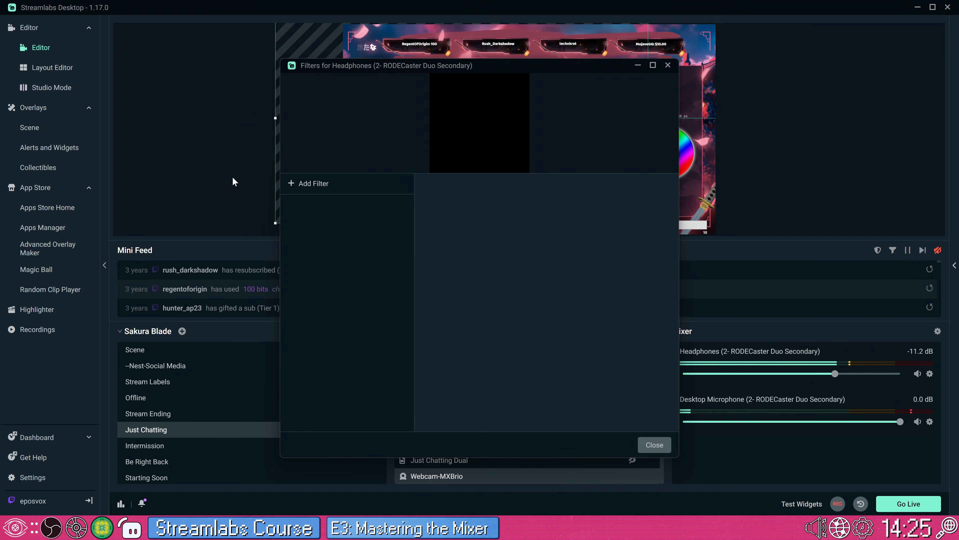
left_click(349, 185)
left_click(472, 145)
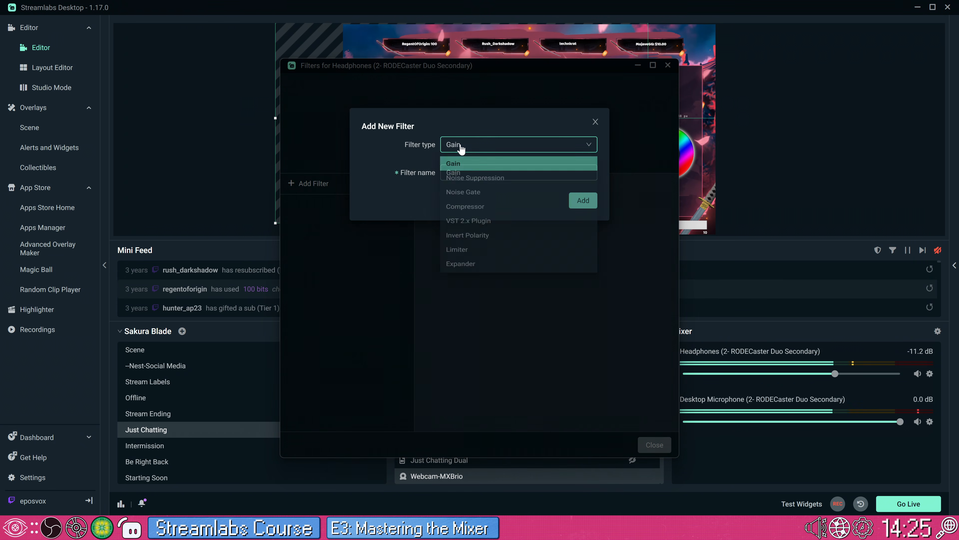
left_click(484, 212)
key("Tab")
type("Du")
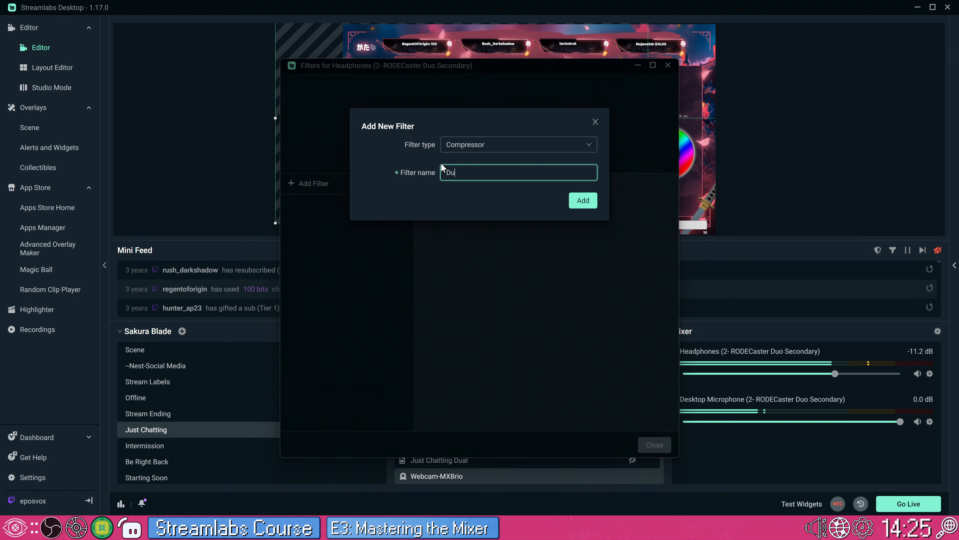
key("Return")
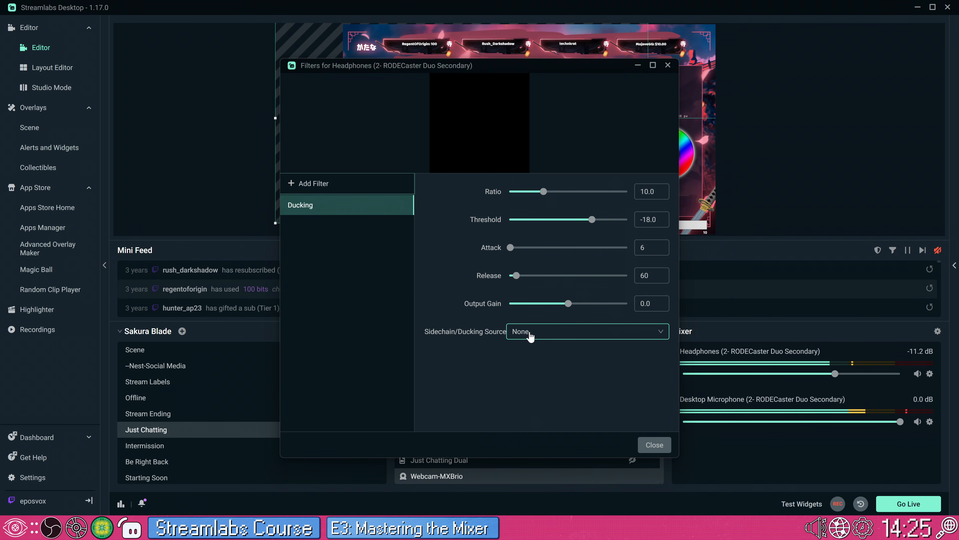
Step: Choose Desktop Microphone (2- RODECaster Duo Secondary) as the Ducking filter's sidechain source
left_click(522, 331)
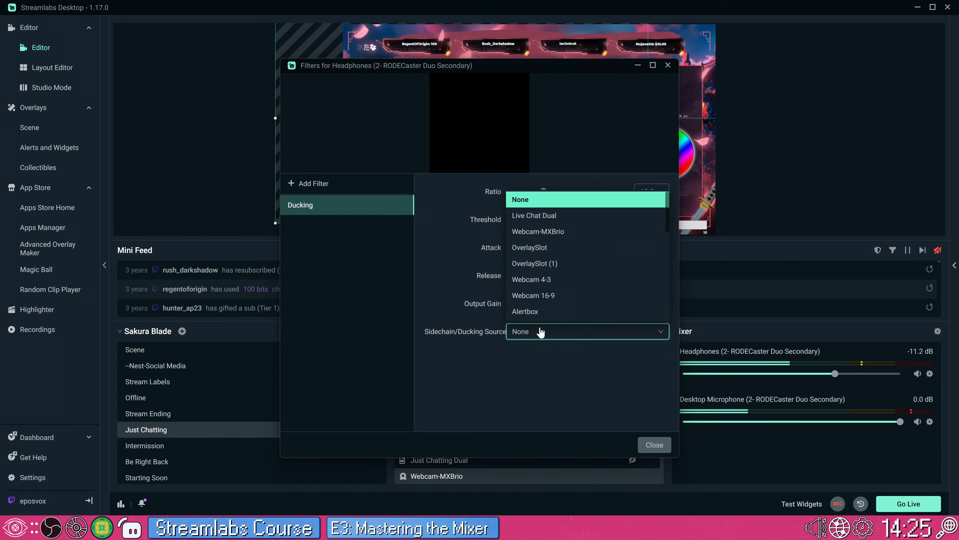
scroll(550, 296, "down", 5)
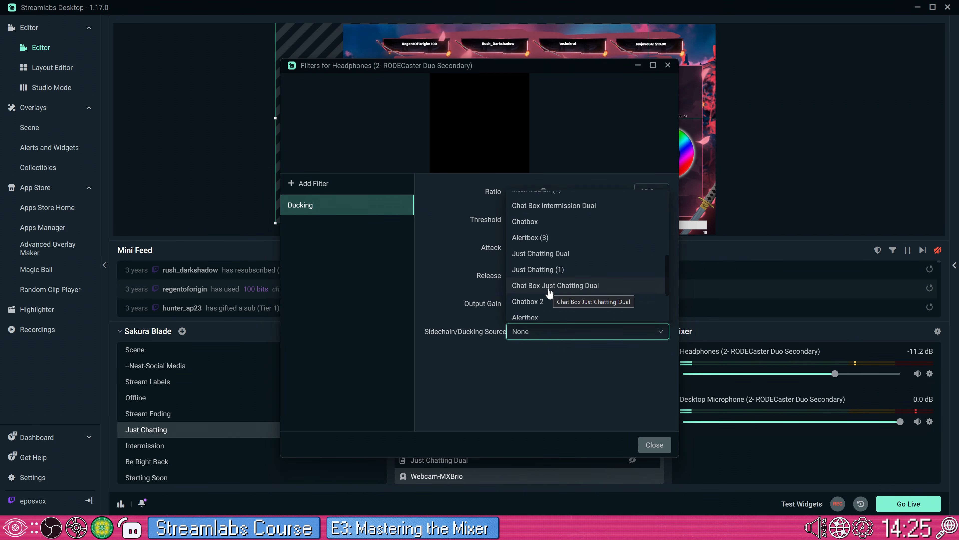
scroll(550, 294, "down", 2)
scroll(549, 295, "down", 3)
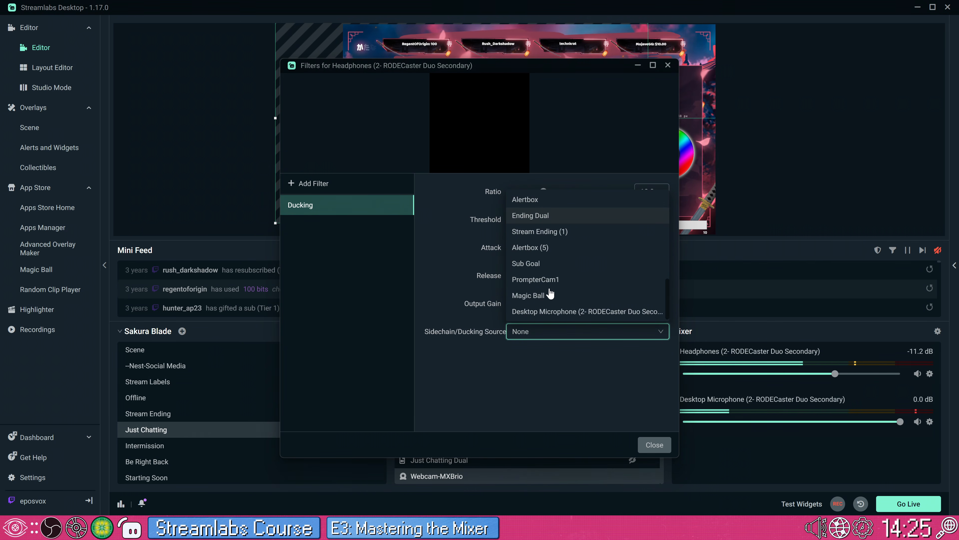
left_click(568, 310)
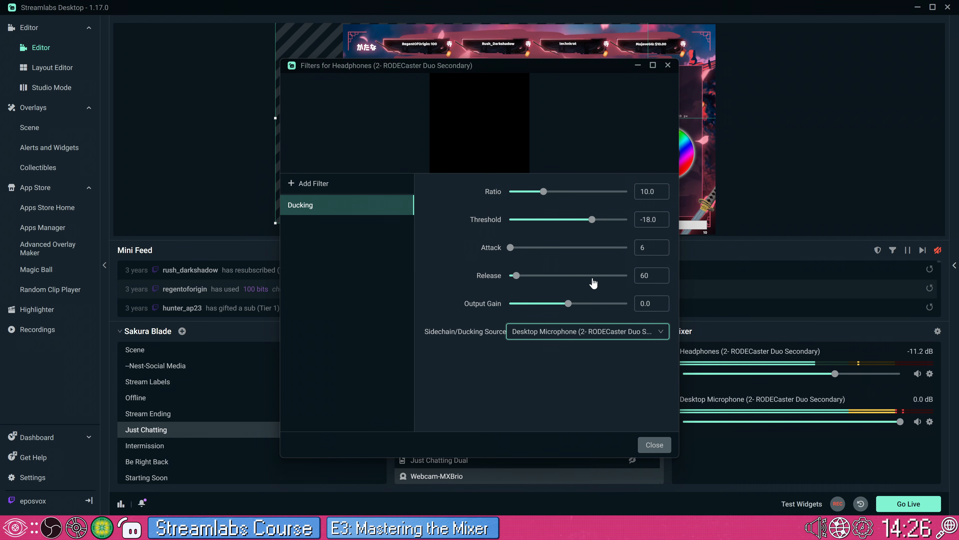
Step: Raise the Headphones volume to 0.0 dB and return to its Ducking filter settings
left_click_drag(836, 375, 901, 375)
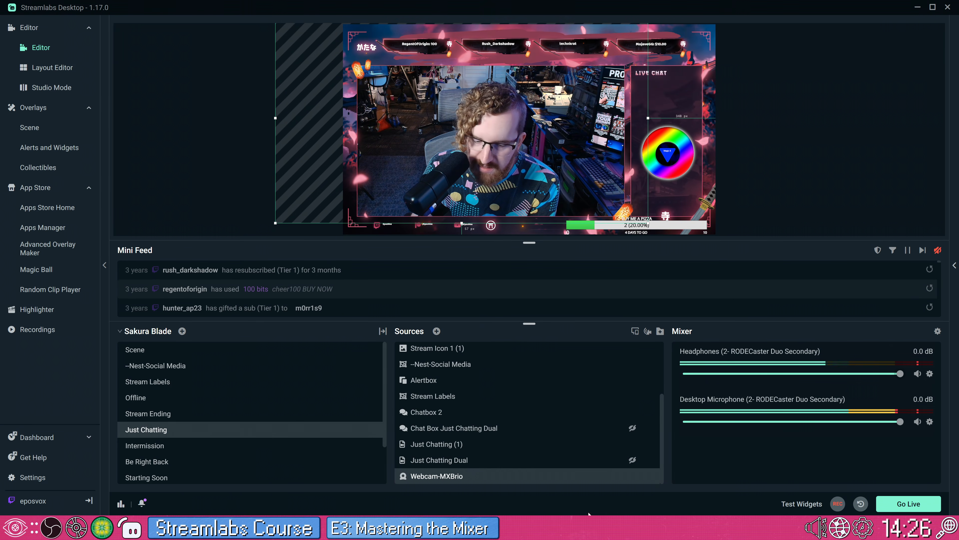
mouse_move(457, 528)
left_click(531, 453)
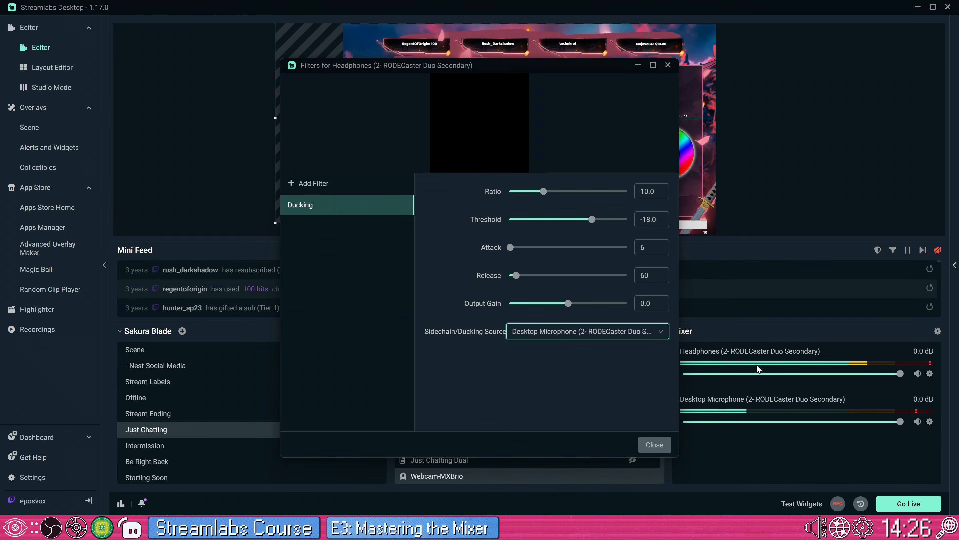
Step: Set the Ducking filter's threshold to about -28.1, its attack to 2 and its release to about 359
left_click_drag(585, 224, 587, 224)
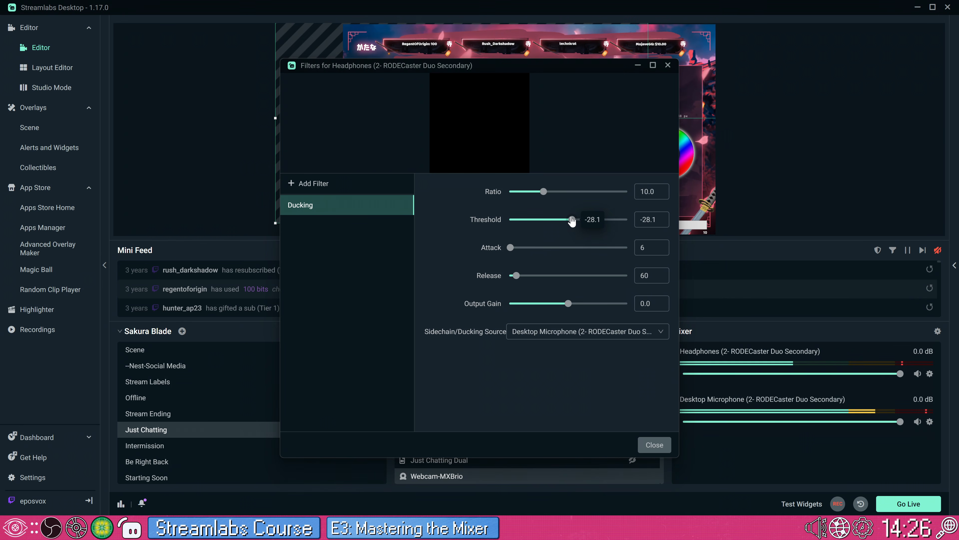
mouse_move(546, 193)
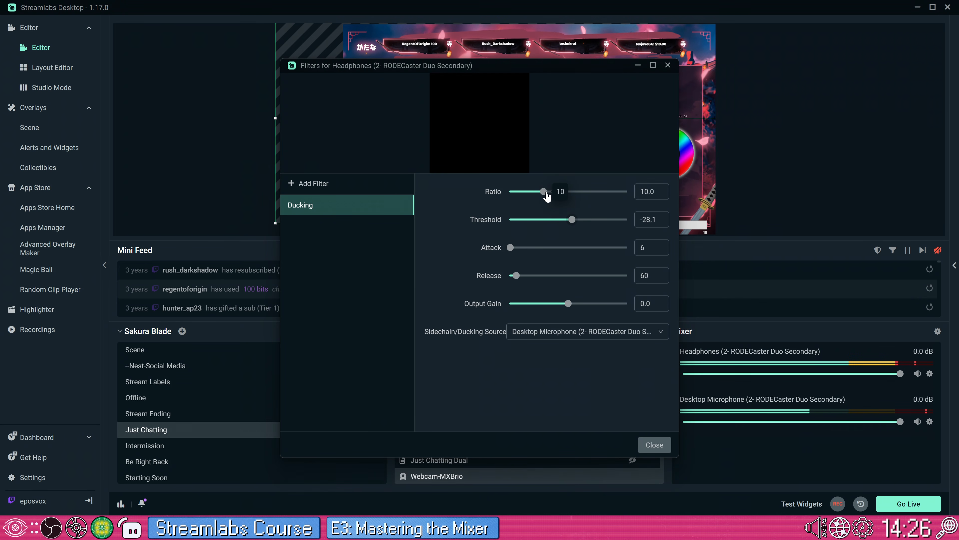
left_click_drag(516, 276, 523, 279)
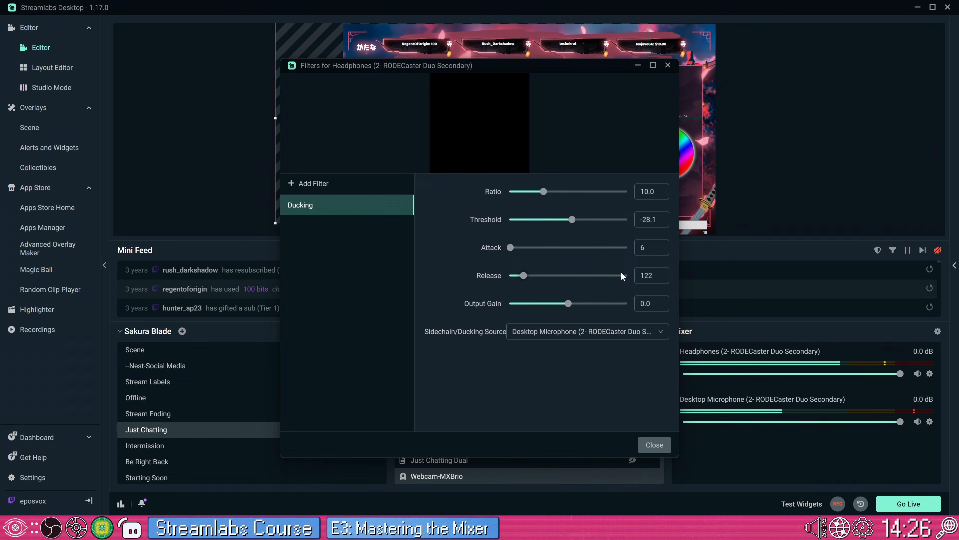
mouse_move(510, 250)
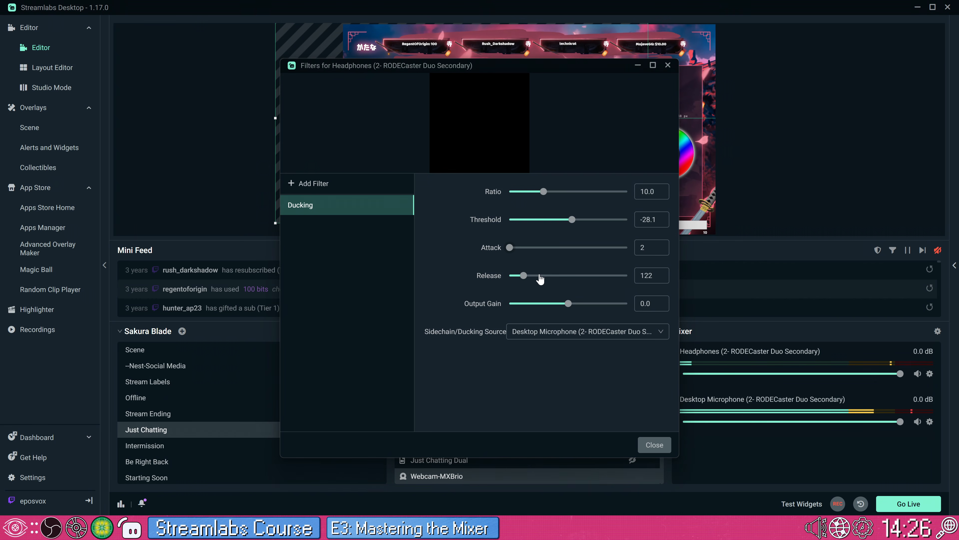
left_click_drag(525, 275, 551, 268)
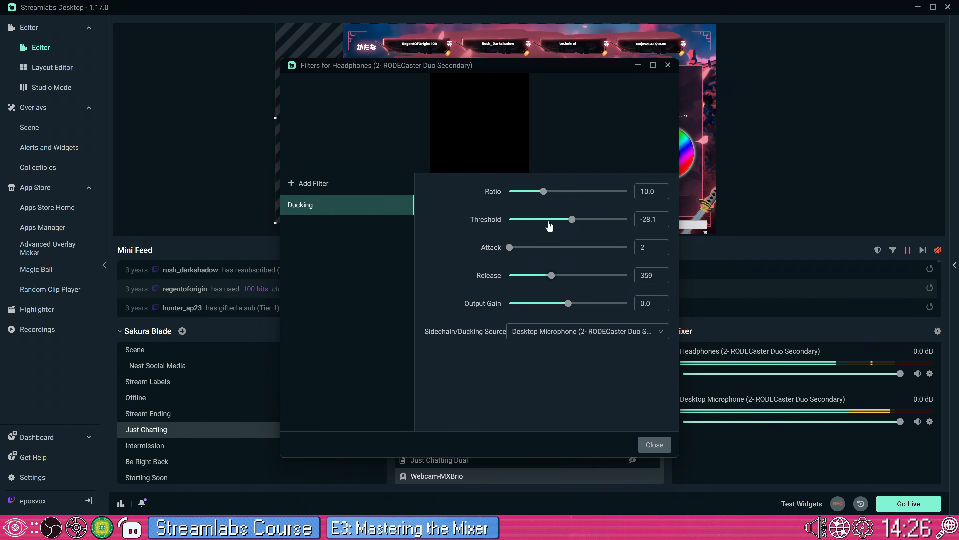
Step: Set the Ducking filter's ratio to about 22.5 and its threshold to about -29.4
mouse_move(543, 190)
left_click_drag(544, 193, 565, 225)
double_click(659, 223)
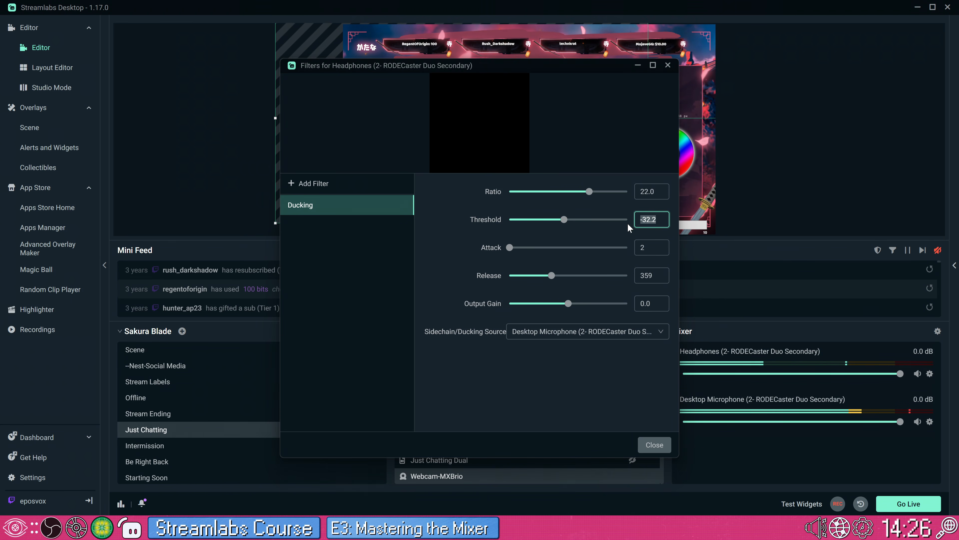
left_click(564, 220)
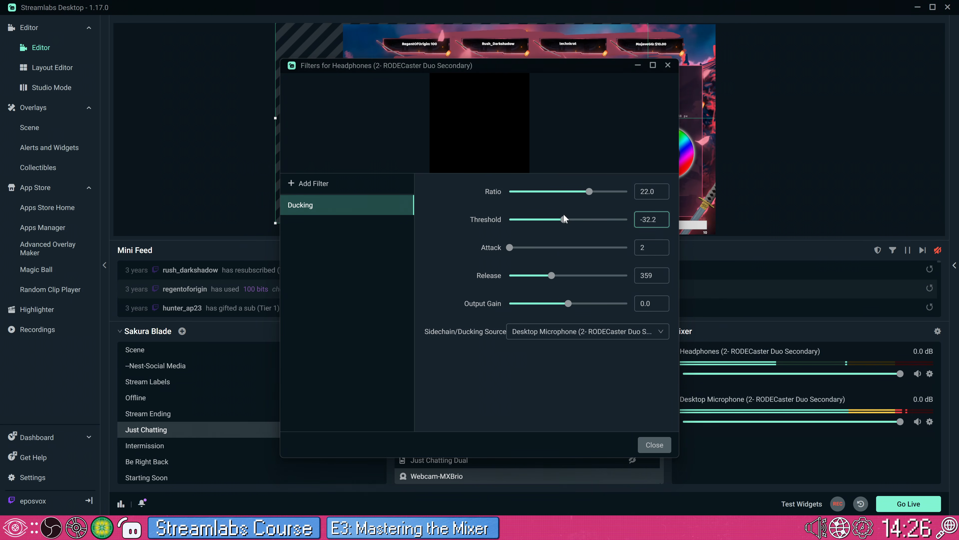
left_click_drag(564, 223, 569, 223)
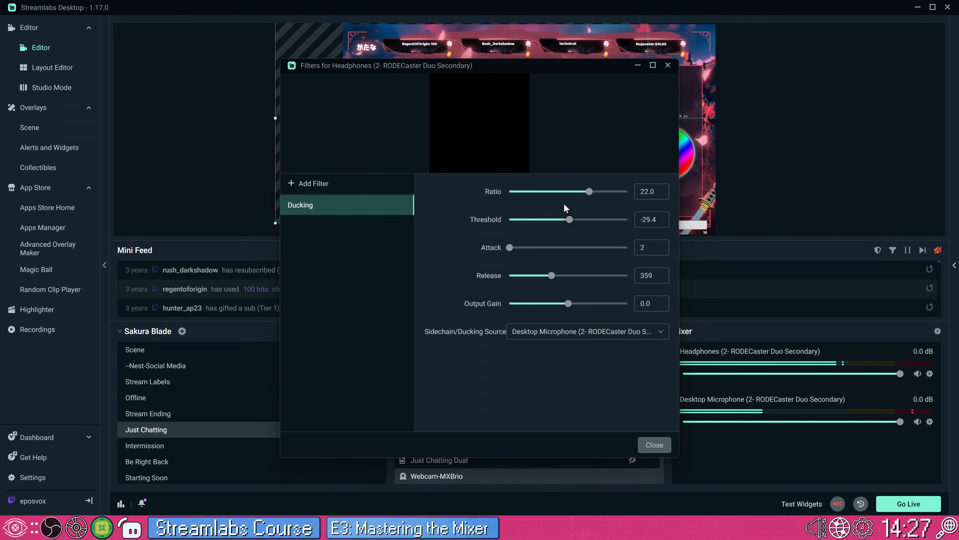
left_click_drag(588, 192, 592, 192)
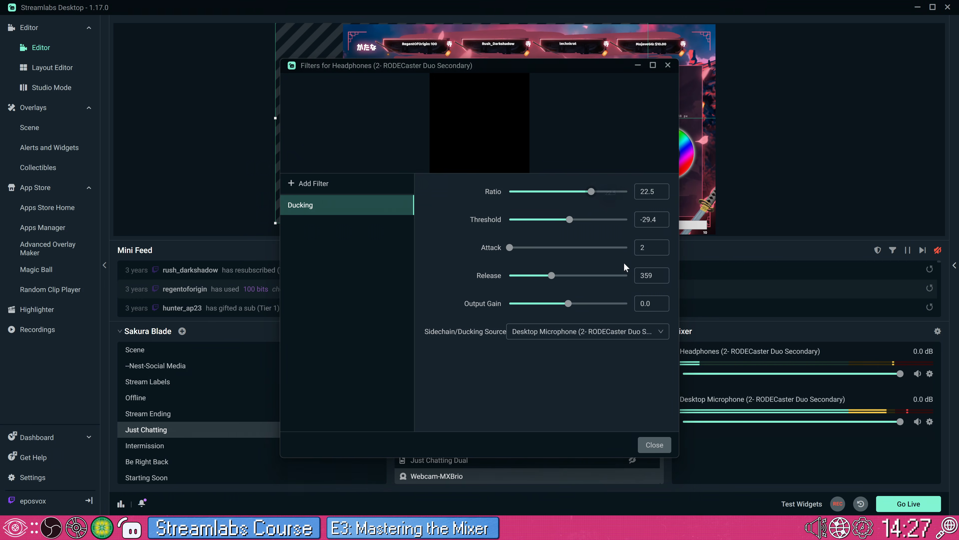
Step: Close the Headphones filters and lower the Headphones volume to about -7.2 dB
left_click(655, 444)
left_click_drag(901, 373, 858, 382)
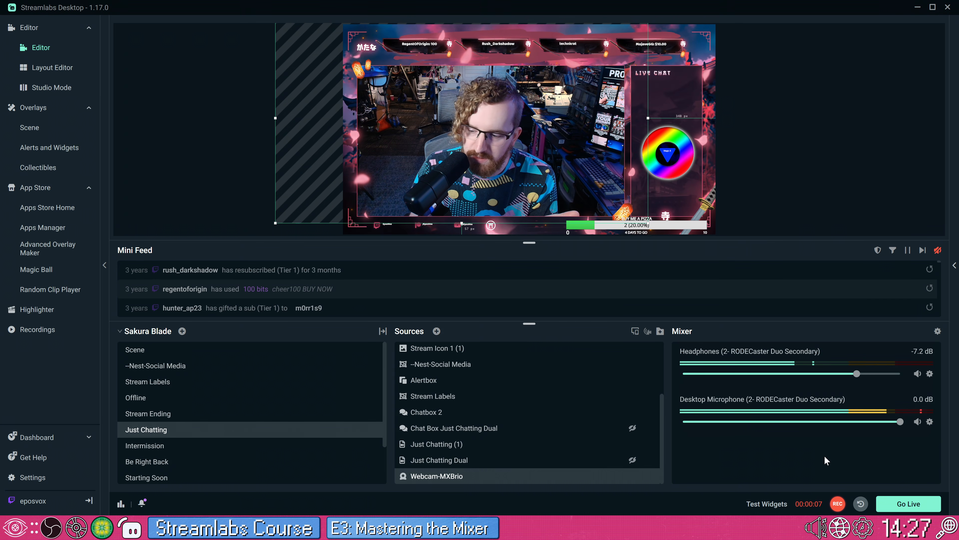
left_click(836, 502)
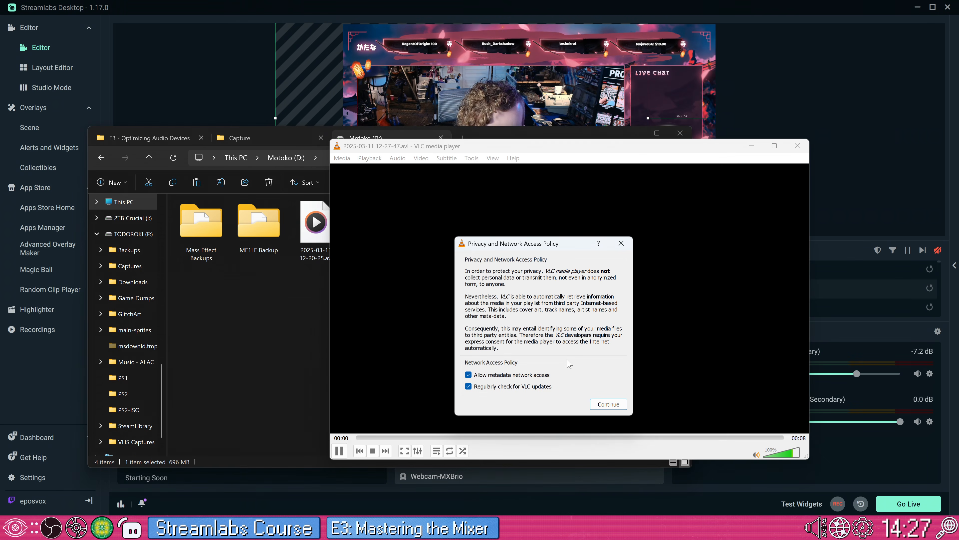
left_click(607, 403)
left_click_drag(536, 150, 452, 107)
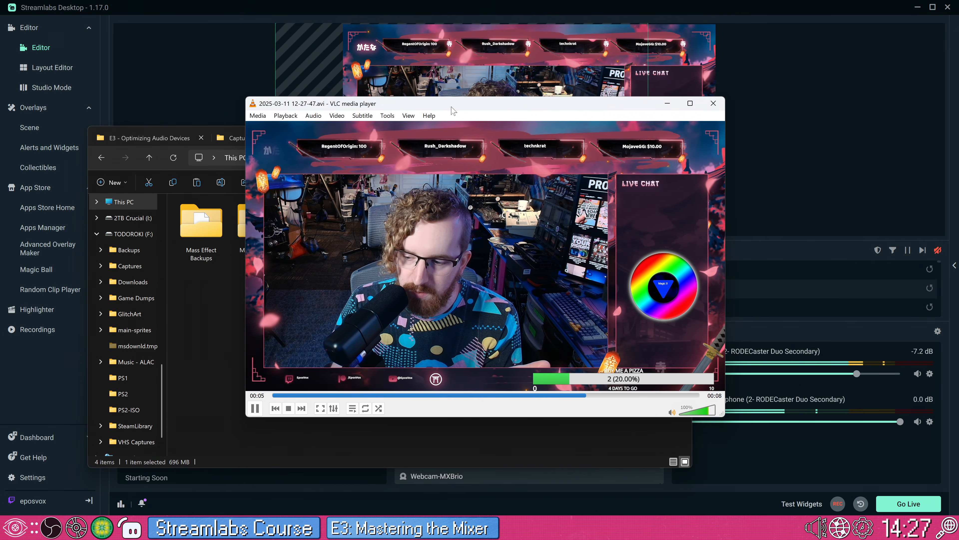
Step: Close the VLC playback, return to Streamlabs Desktop and view the context options of the Headphones source in the mixer
left_click(713, 103)
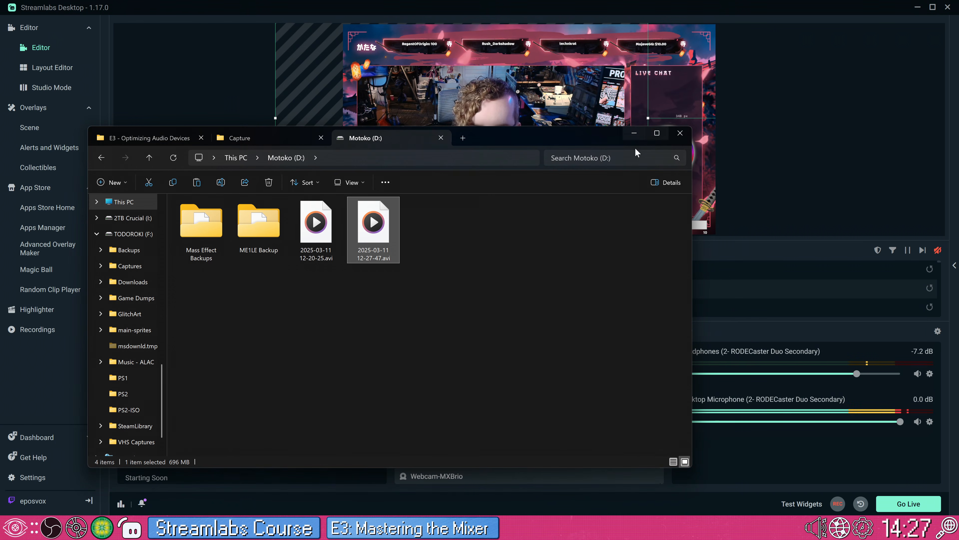
left_click(737, 159)
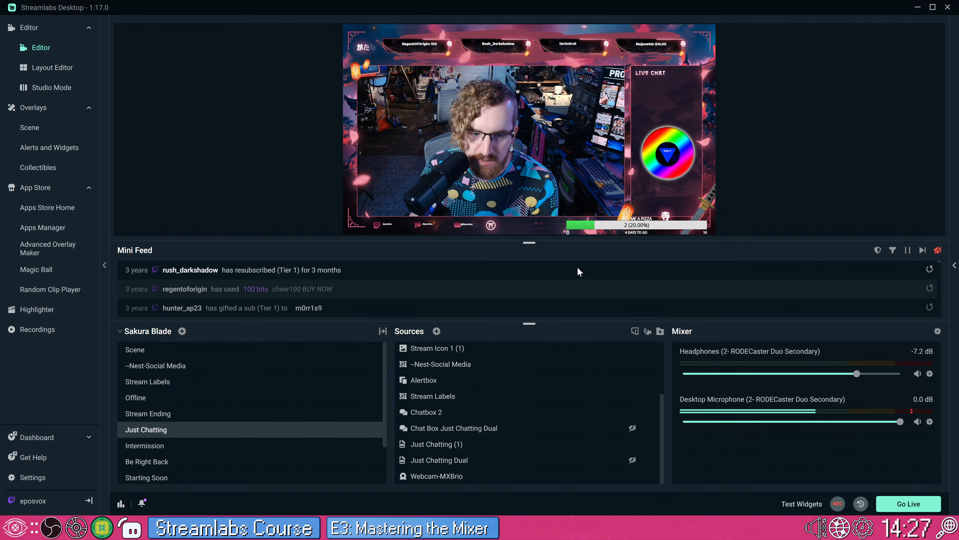
right_click(932, 376)
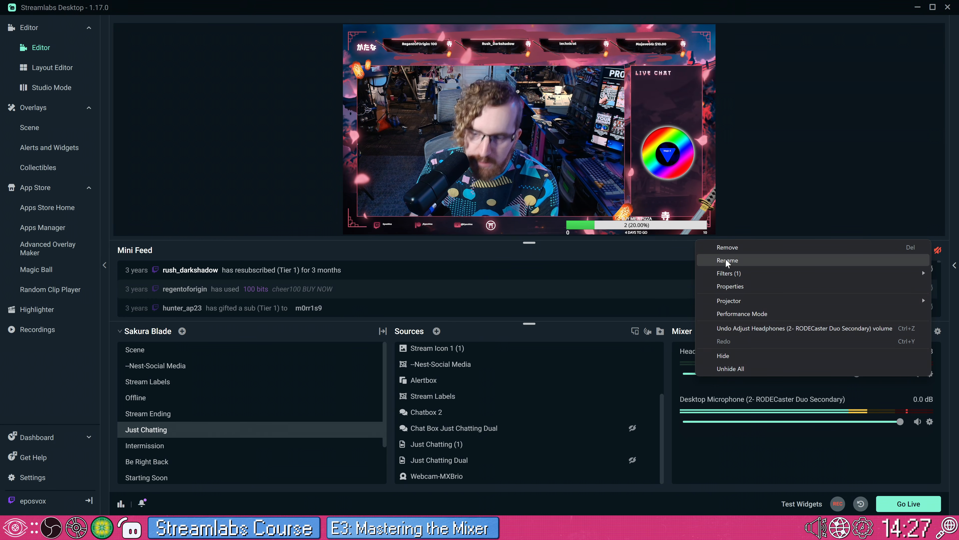
left_click(705, 425)
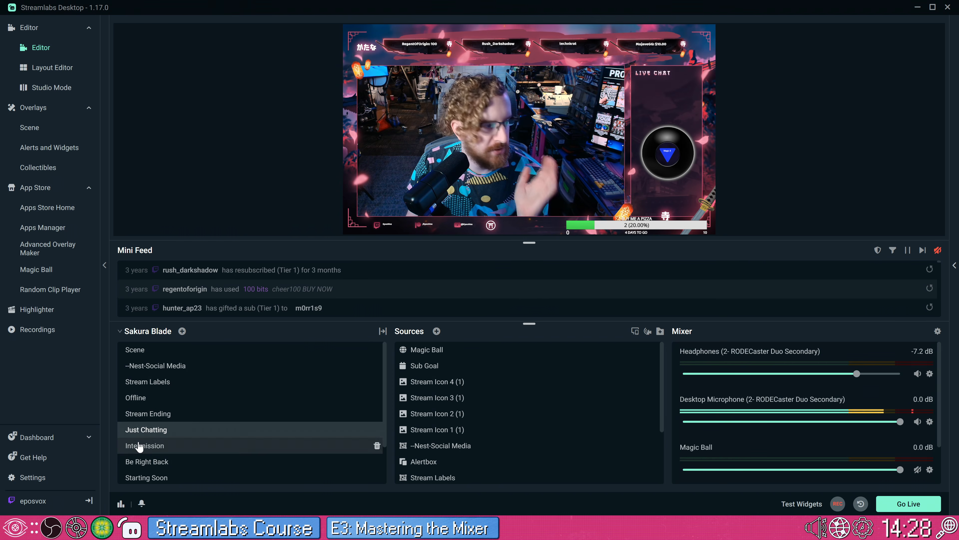
Step: Set the output mode to Advanced, leave only audio track 1 selected for recording, and save the settings
left_click(13, 477)
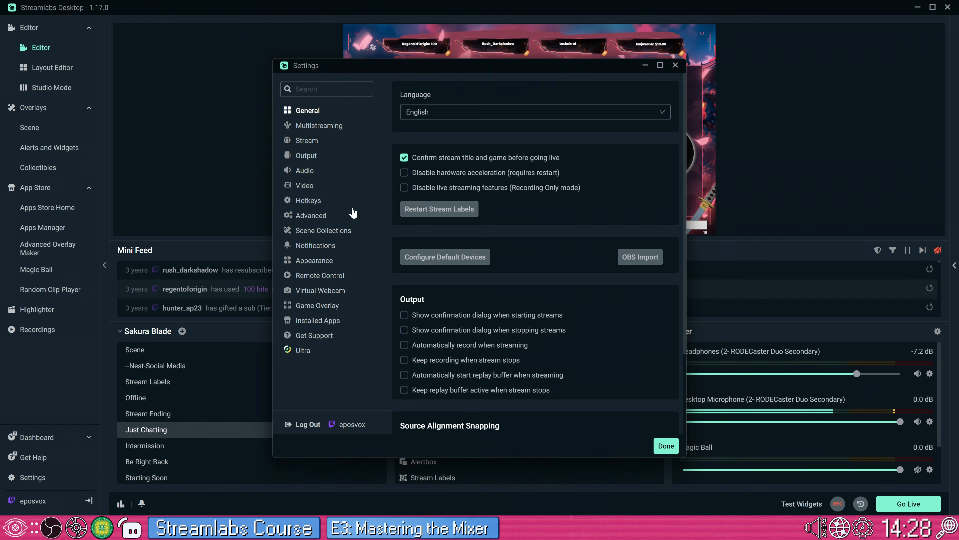
left_click(306, 155)
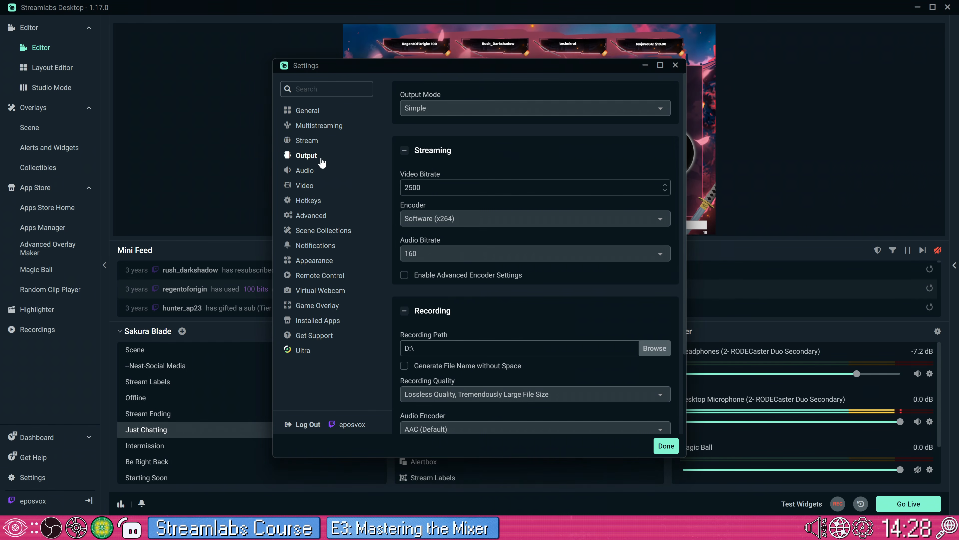
left_click(443, 107)
left_click(444, 144)
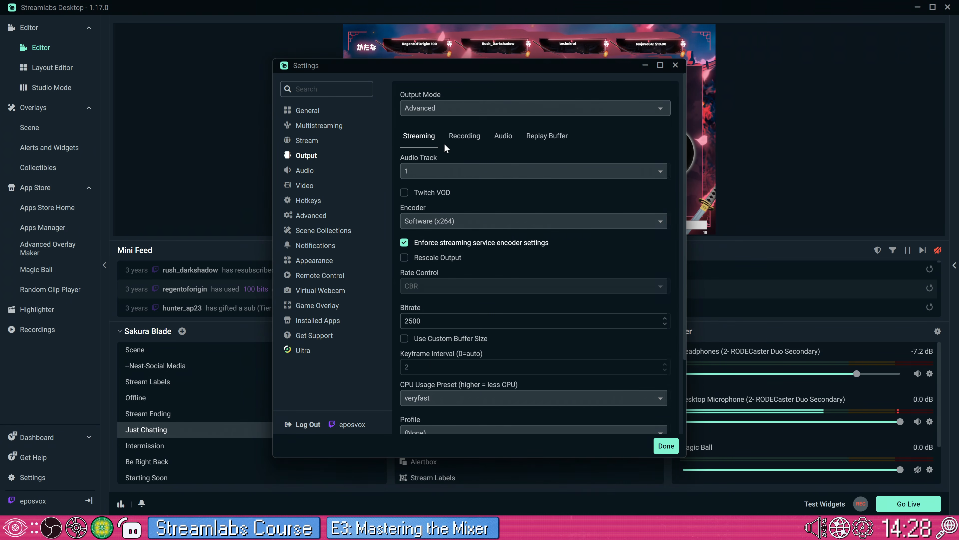
left_click(459, 143)
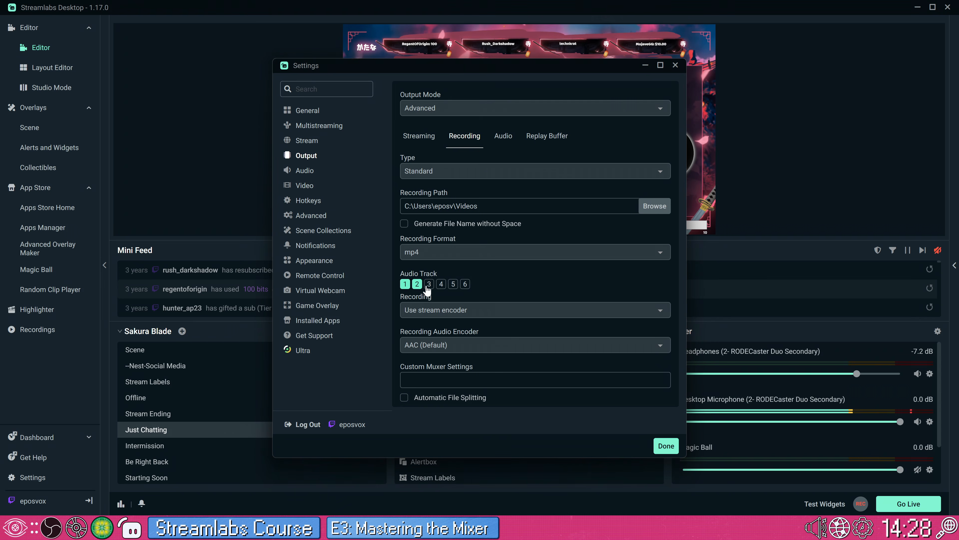
left_click(453, 285)
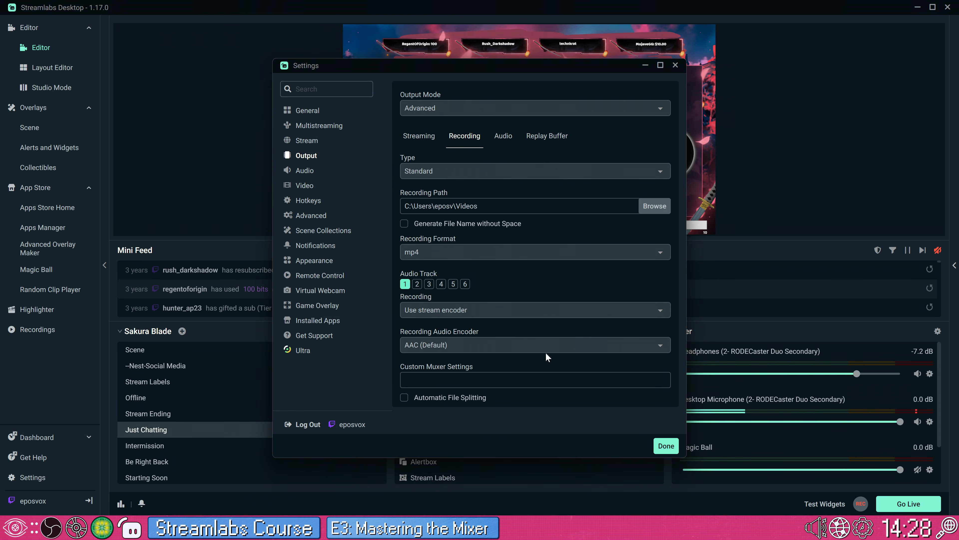
left_click(662, 446)
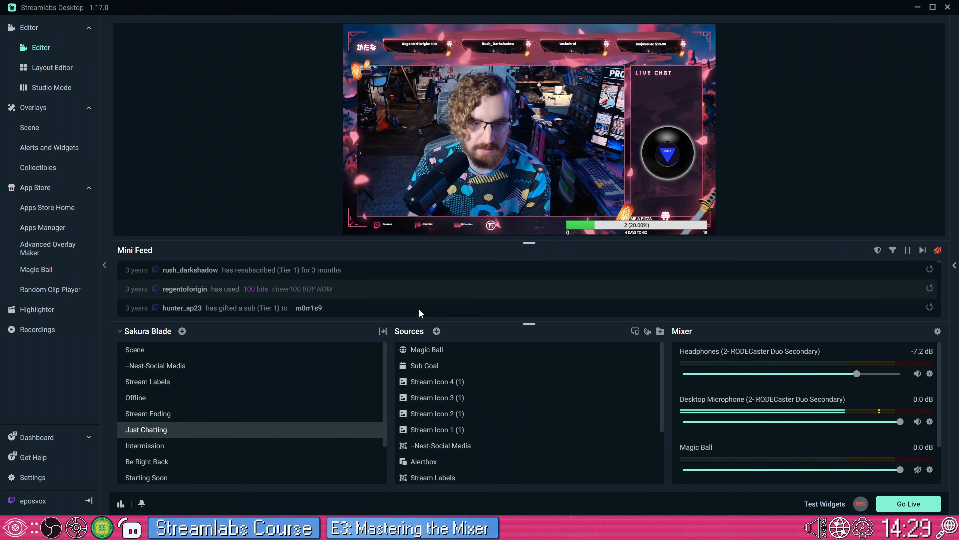
Step: Enable audio tracks 2 and 3 alongside track 1 in the recording output settings
left_click(18, 479)
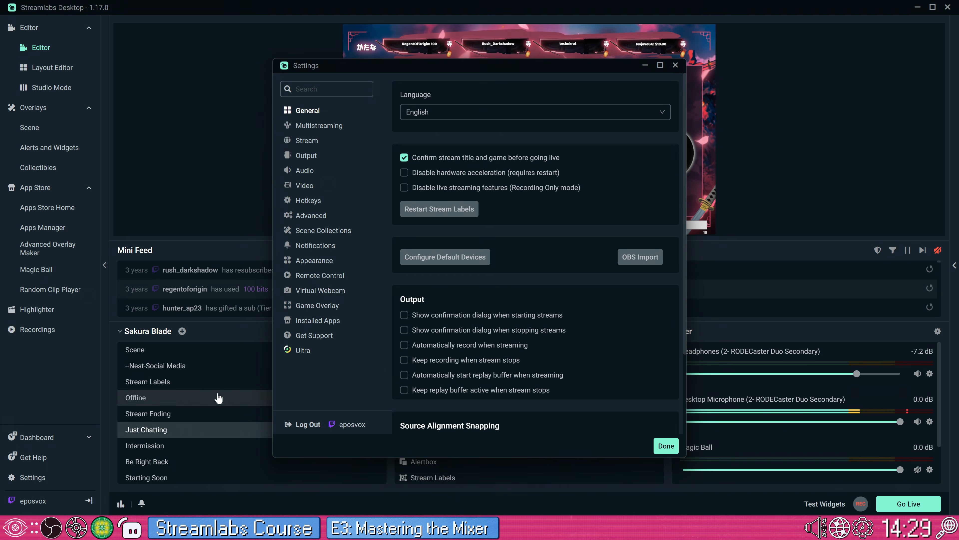
left_click(306, 156)
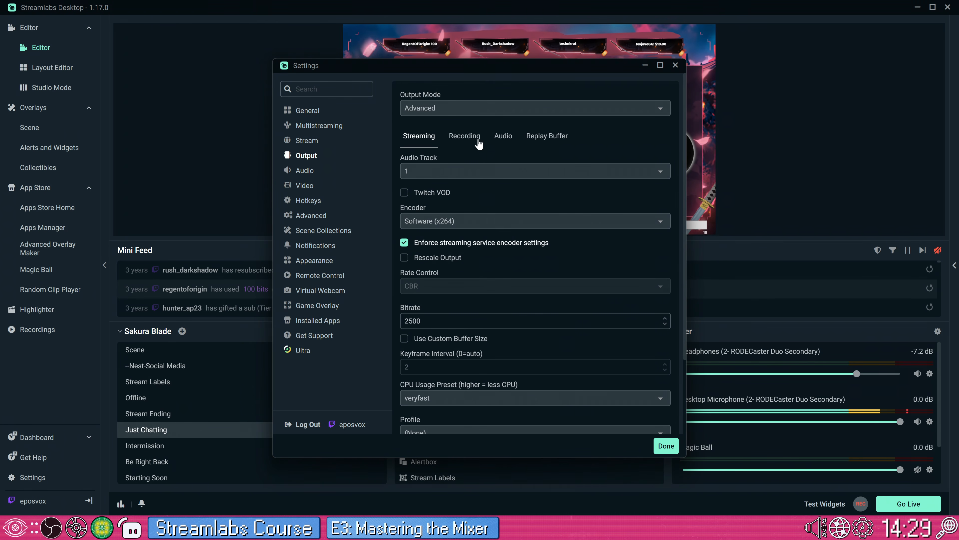
left_click(465, 136)
left_click(418, 284)
left_click(428, 284)
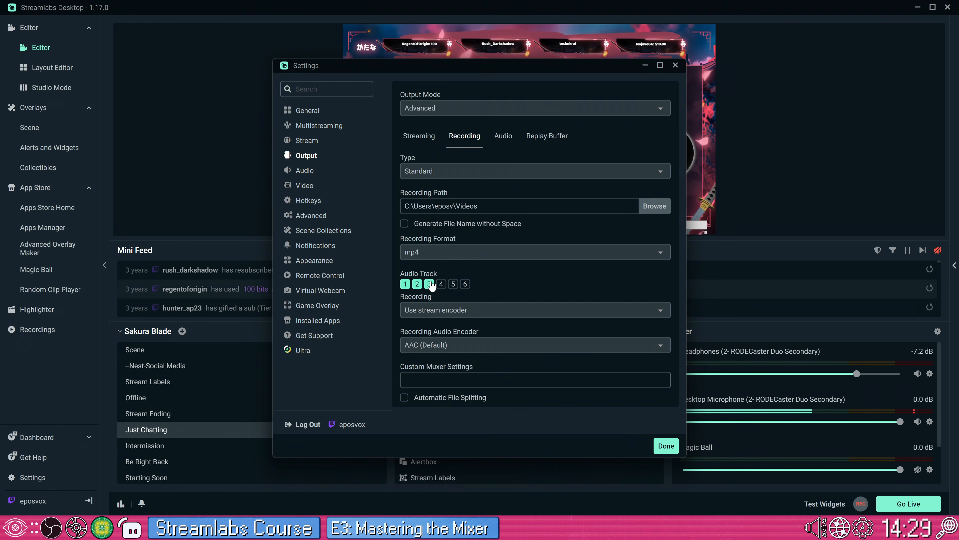
Step: Check the streaming audio track options, keep track 1, review the recording tracks and save the settings
left_click(420, 137)
left_click(430, 171)
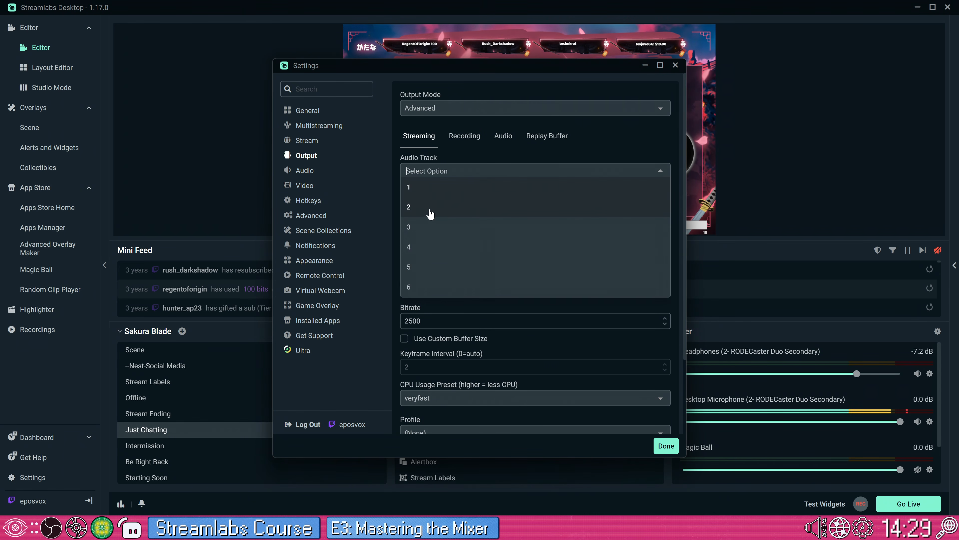
left_click(449, 154)
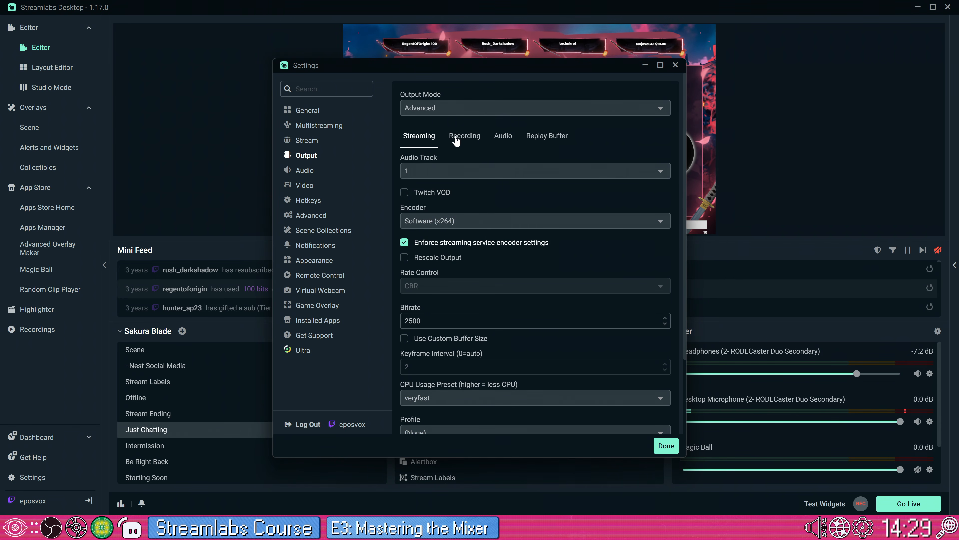
left_click(463, 140)
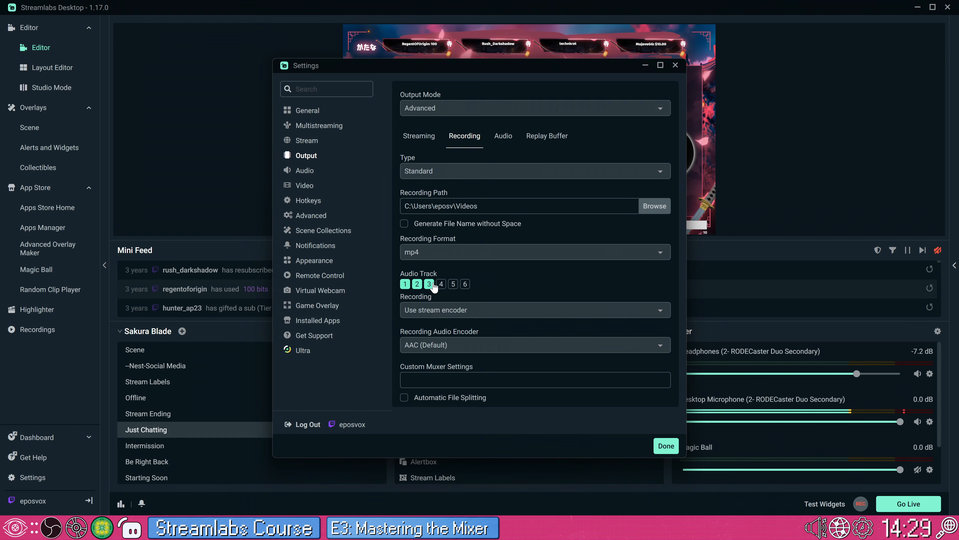
left_click(666, 445)
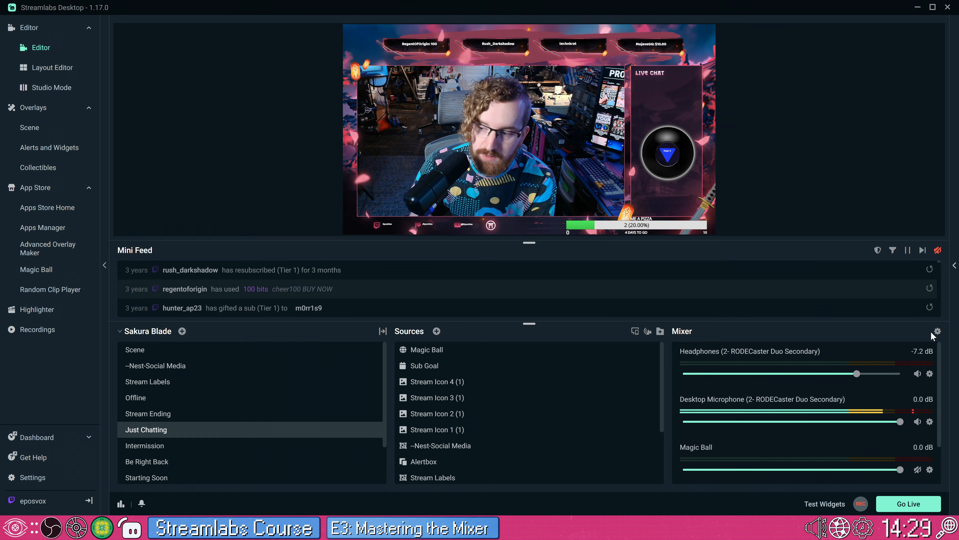
Step: In a widened Advanced Audio Settings window, add the Desktop Microphone to recording track 2 and the Headphones to recording track 3
left_click(936, 332)
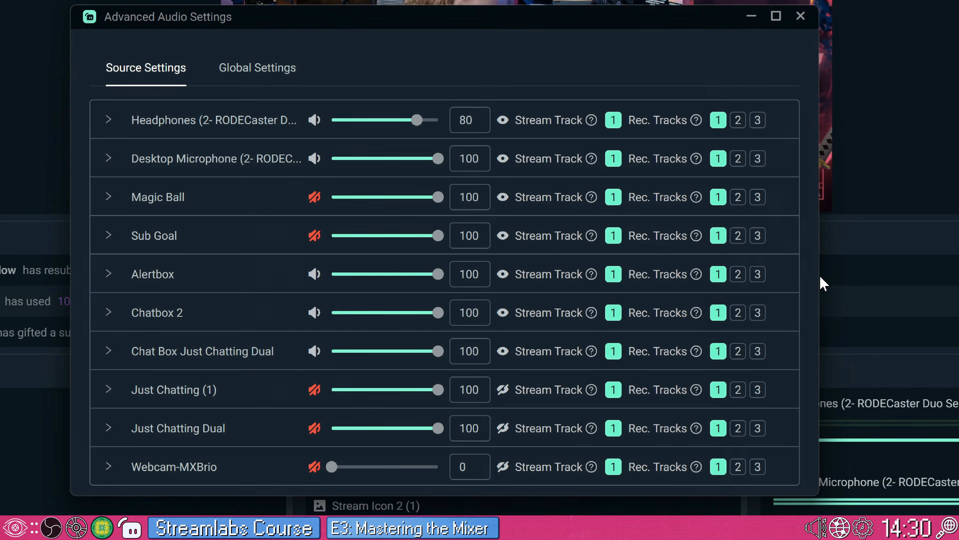
left_click_drag(819, 315, 916, 335)
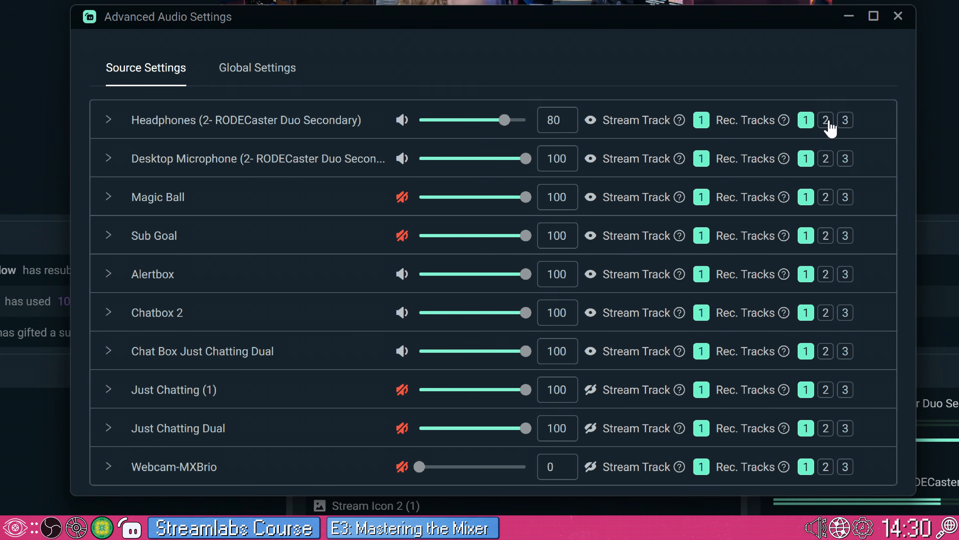
left_click(826, 158)
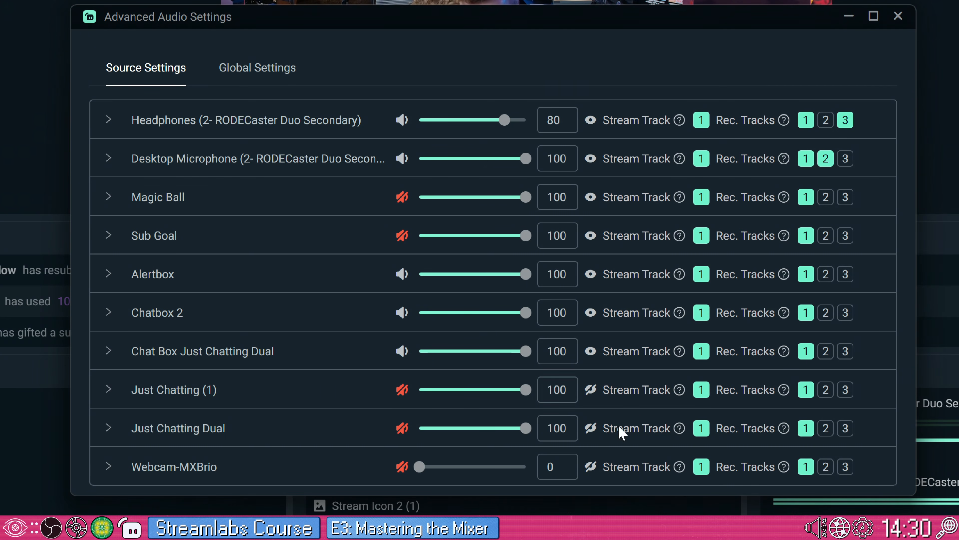
Step: Remove Just Chatting (1), Just Chatting Dual, Webcam-MXBrio, Sub Goal and Magic Ball from stream and recording track 1, and close the advanced audio settings
left_click(701, 391)
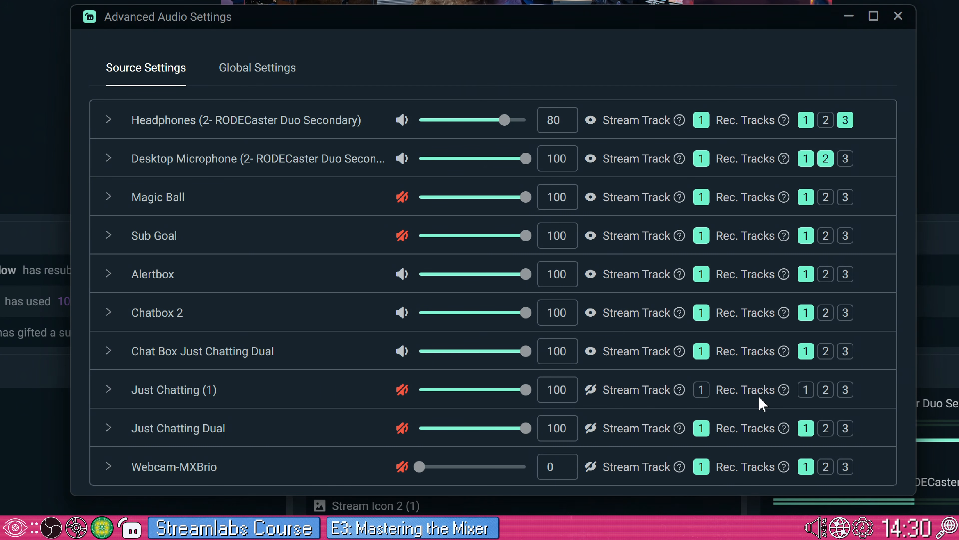
left_click(701, 428)
left_click(701, 469)
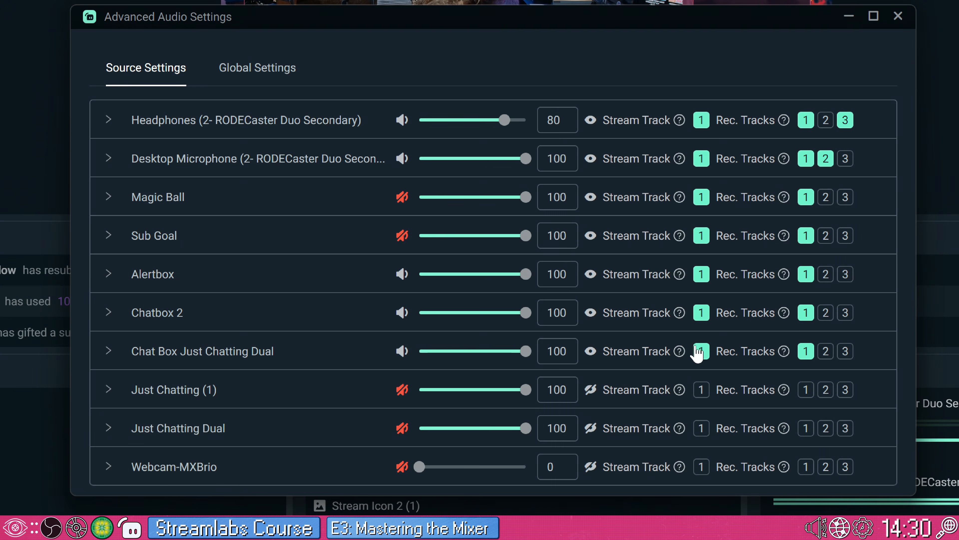
left_click(700, 234)
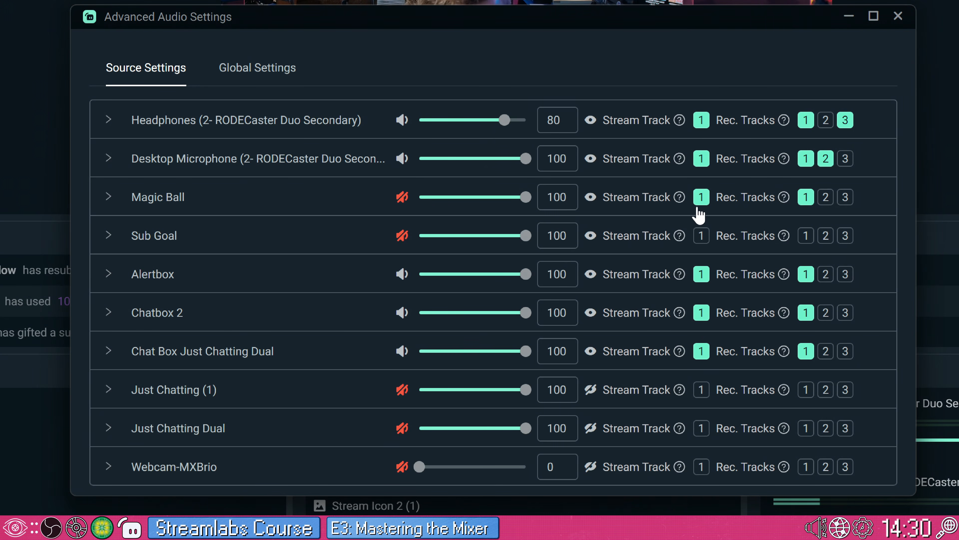
left_click(701, 196)
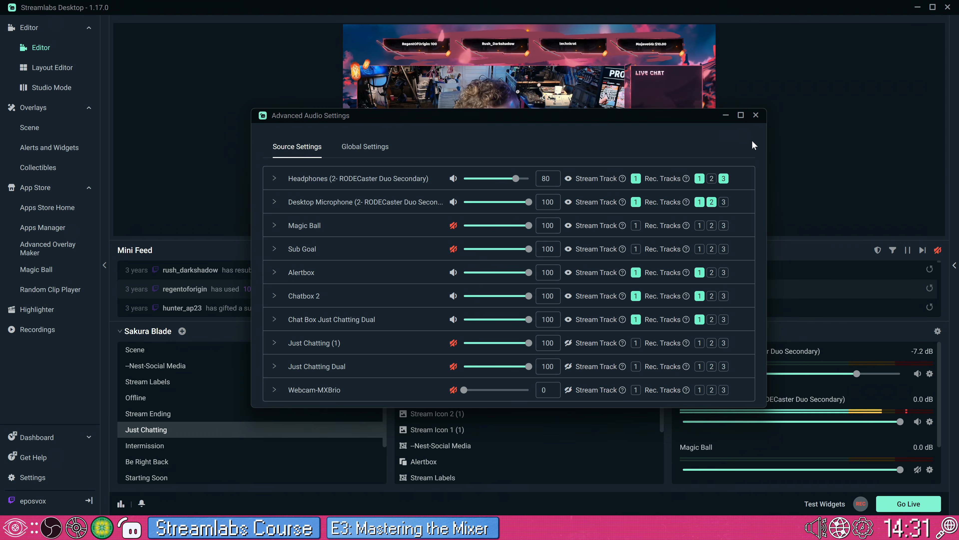
left_click(898, 16)
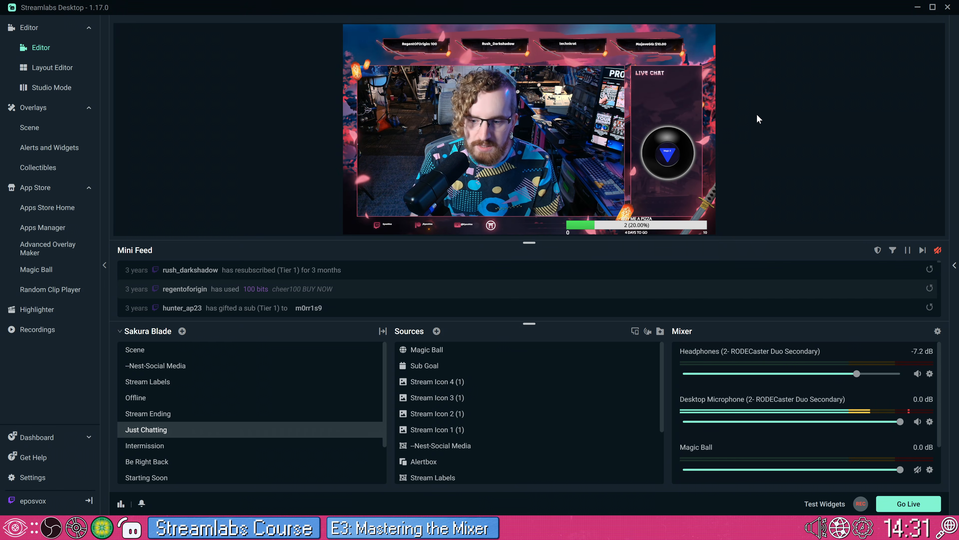
Step: Review the audio tracks enabled in the recording output settings and close the settings
left_click(32, 477)
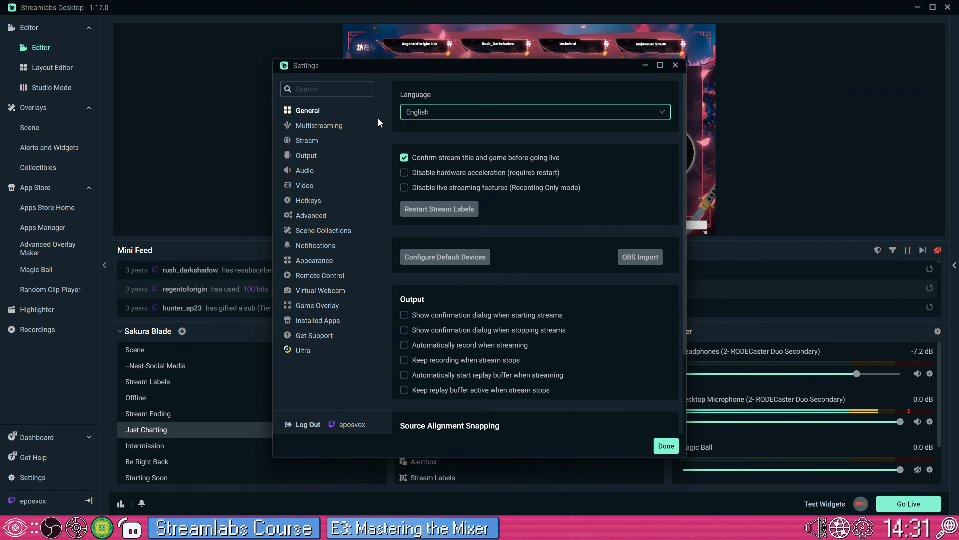
left_click(317, 158)
left_click(465, 135)
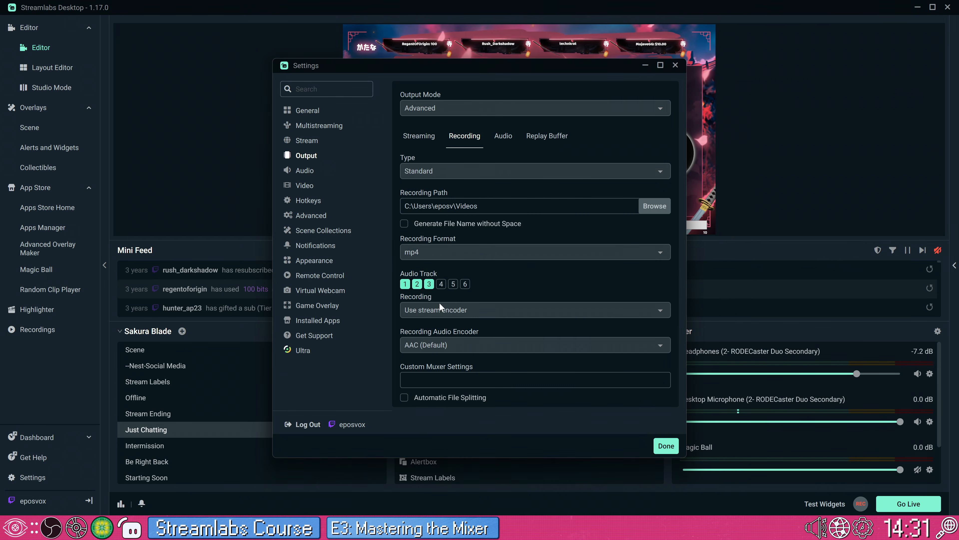
left_click(665, 445)
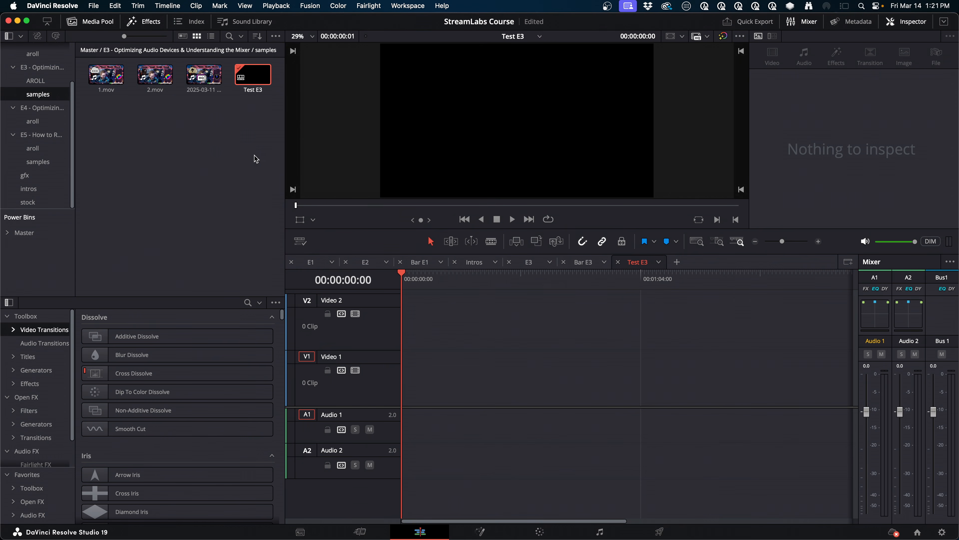
left_click_drag(204, 76, 404, 379)
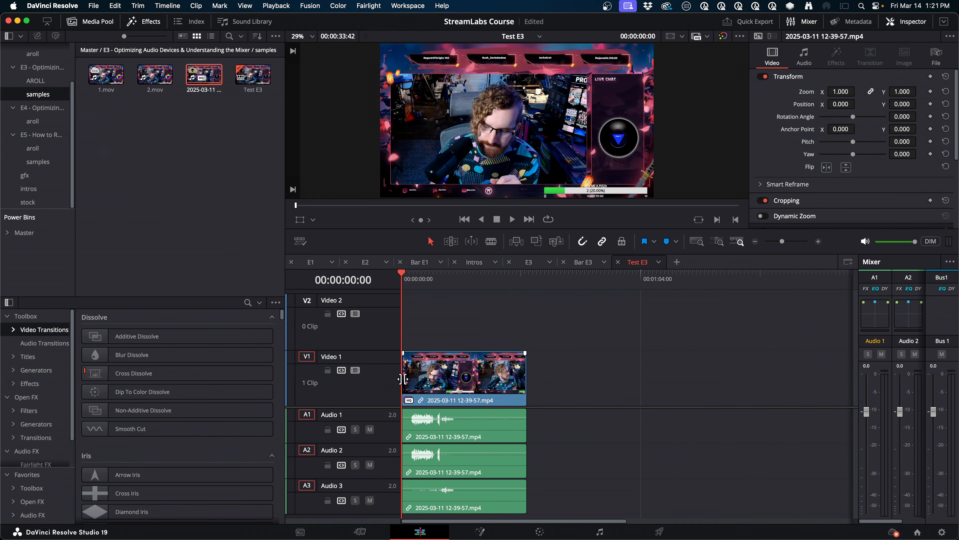
key("super+equal")
key("super+equal")
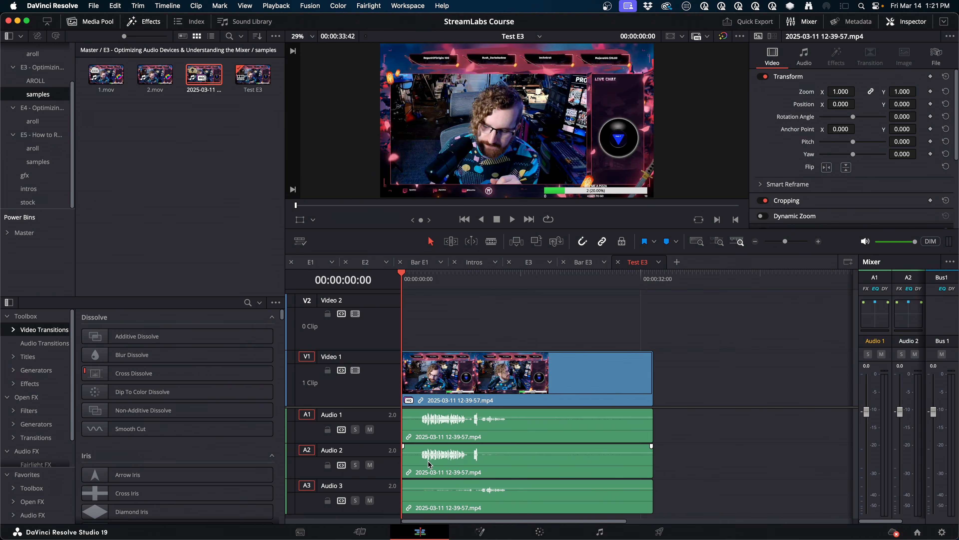
left_click(428, 435)
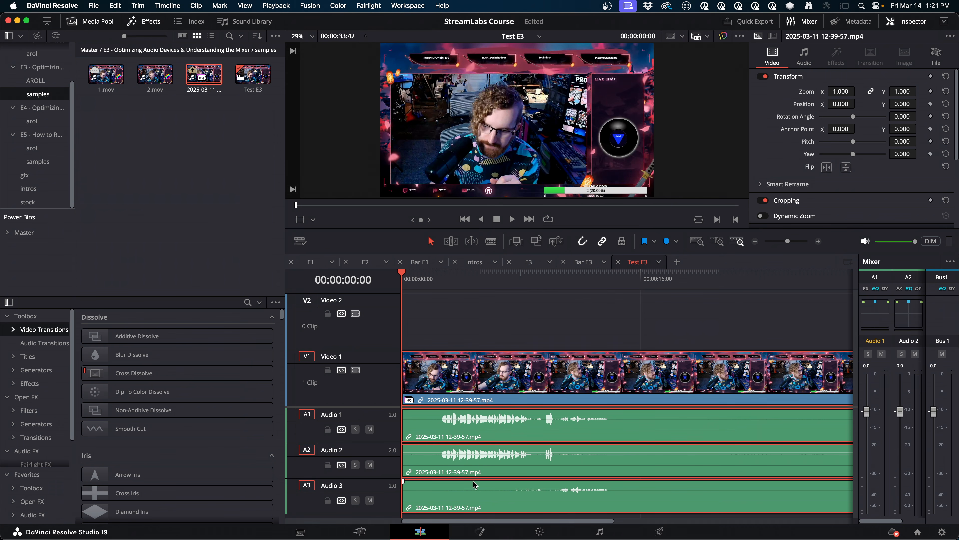
Step: Solo Audio 1 and play it from 00:00:02:42, skipping ahead to the quieter part after the speech
scroll(406, 342, "down", 3)
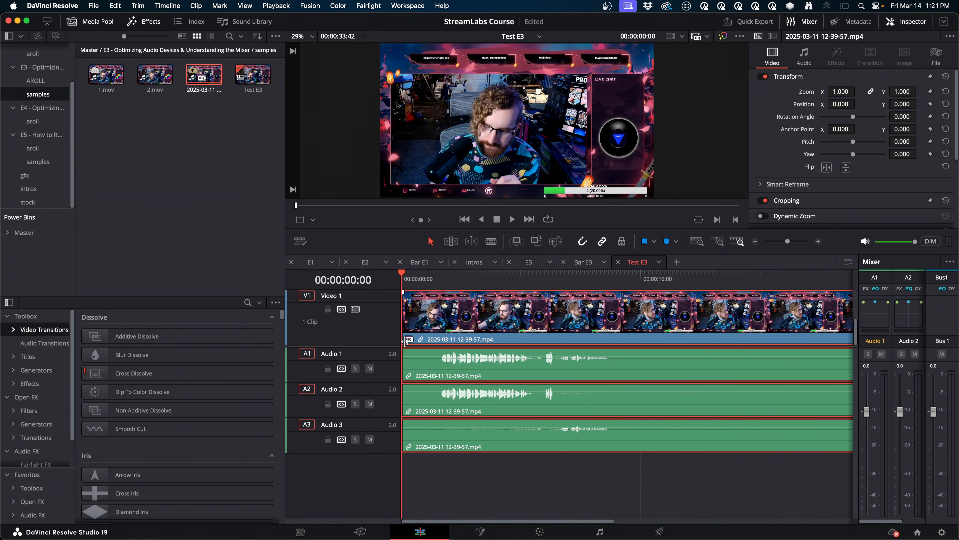
left_click(443, 283)
left_click(355, 368)
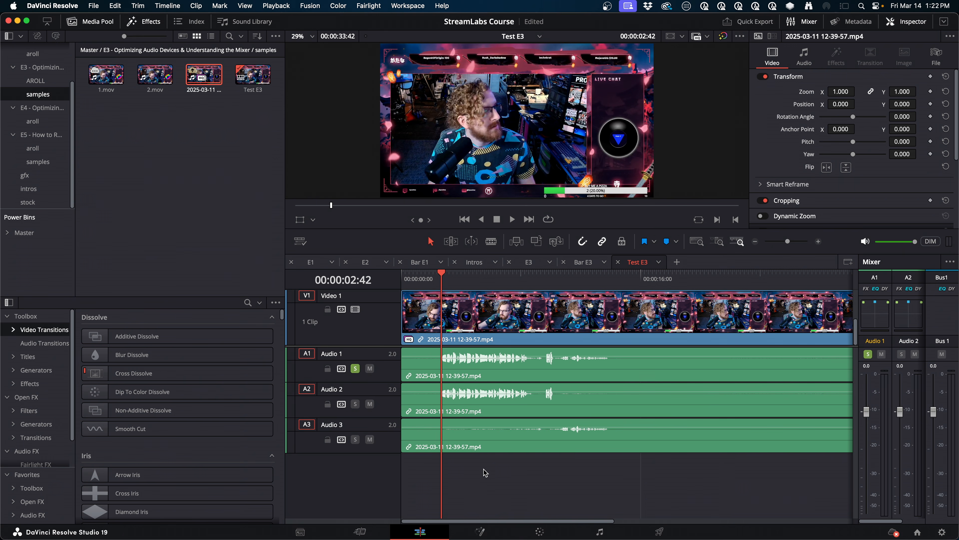
key("space")
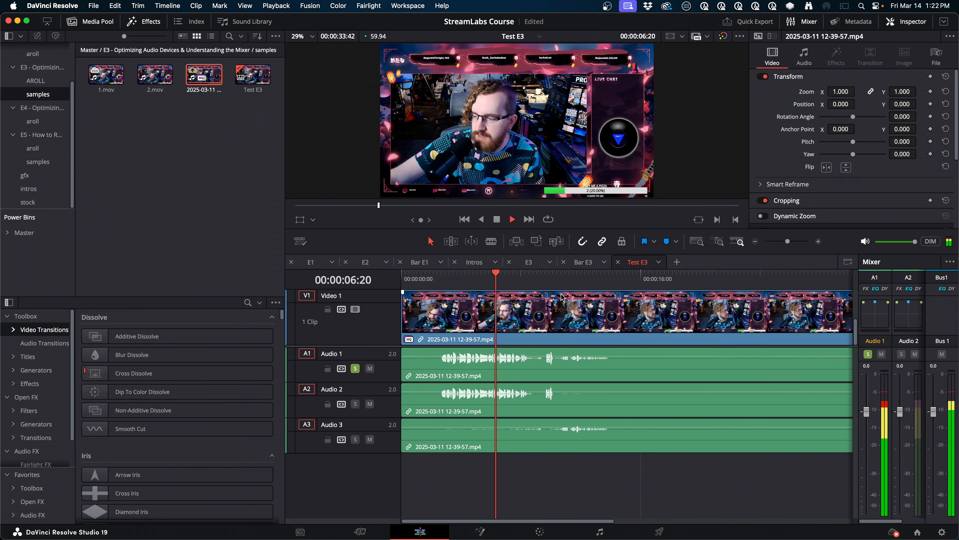
left_click(564, 283)
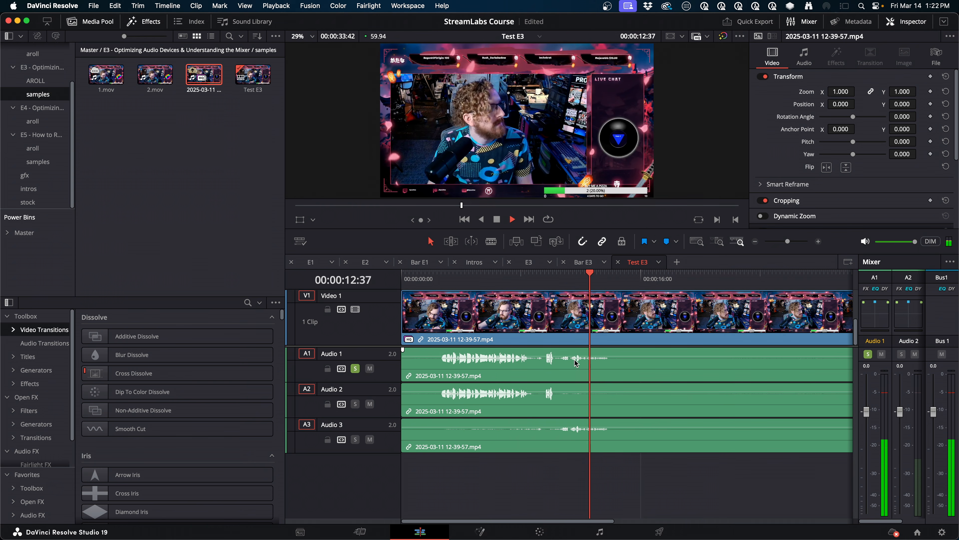
Step: Switch the solo from Audio 1 to Audio 2 and play it from near the end of the main speech section
key("space")
left_click(356, 369)
left_click(355, 404)
left_click(503, 282)
key("space")
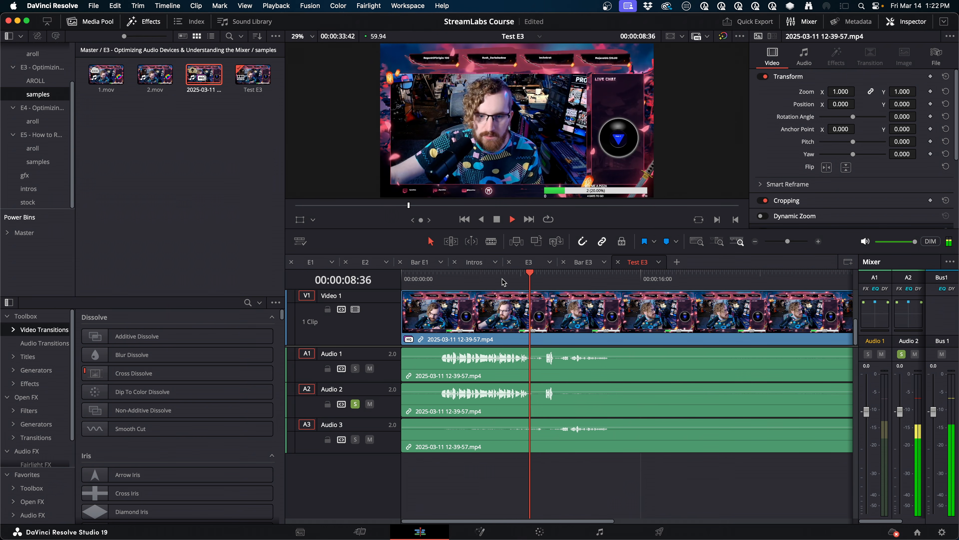
key("space")
Step: Switch the solo from Audio 2 to Audio 3, play a short stretch of it, and clear the solo
left_click(356, 404)
left_click(356, 439)
key("space")
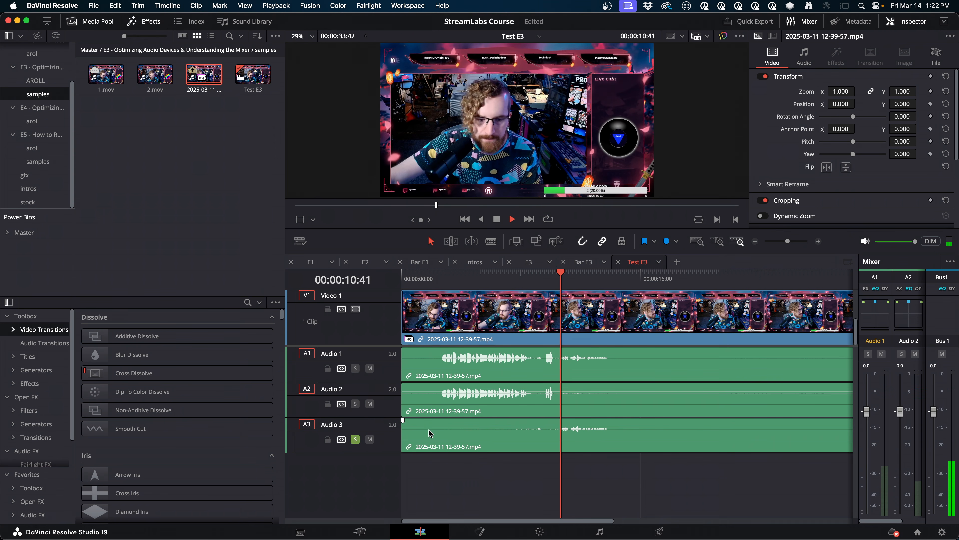
key("space")
left_click(356, 439)
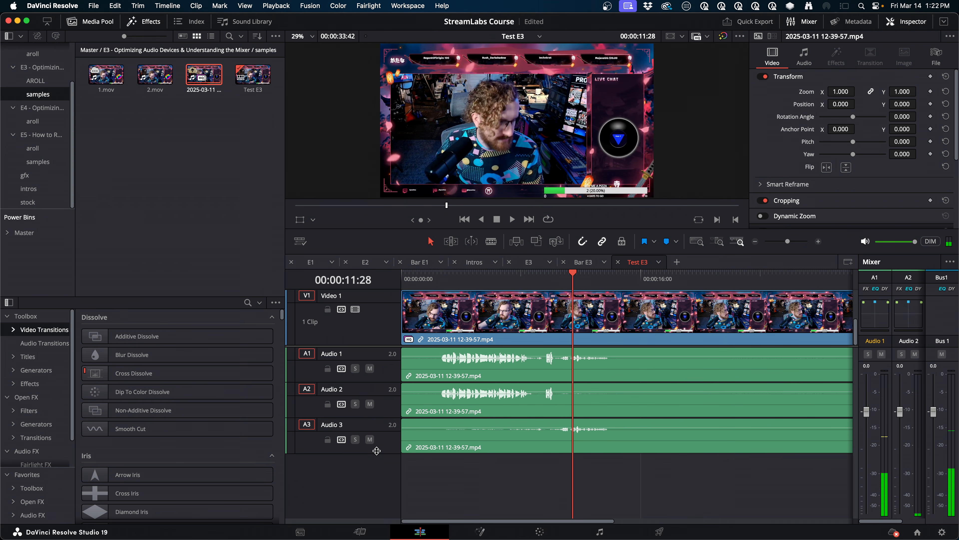
Step: Enlarge the Audio 3 track and adjust its volume, setting the mixer levels to -0.4 for Audio 2 and -8.8 for Audio 3
left_click_drag(376, 452, 374, 472)
mouse_move(478, 434)
left_mouse_down()
mouse_move(478, 463)
mouse_move(479, 440)
left_mouse_up()
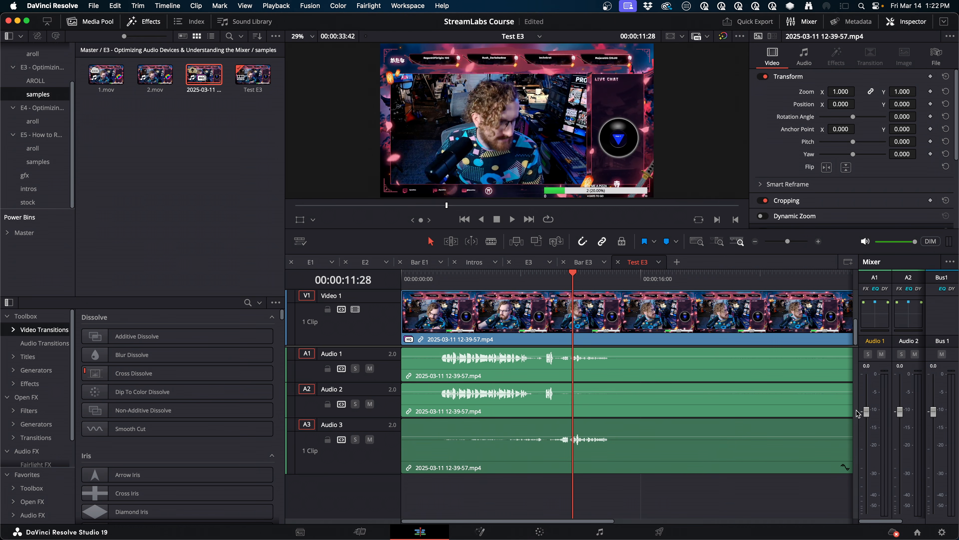
left_click_drag(856, 410, 782, 408)
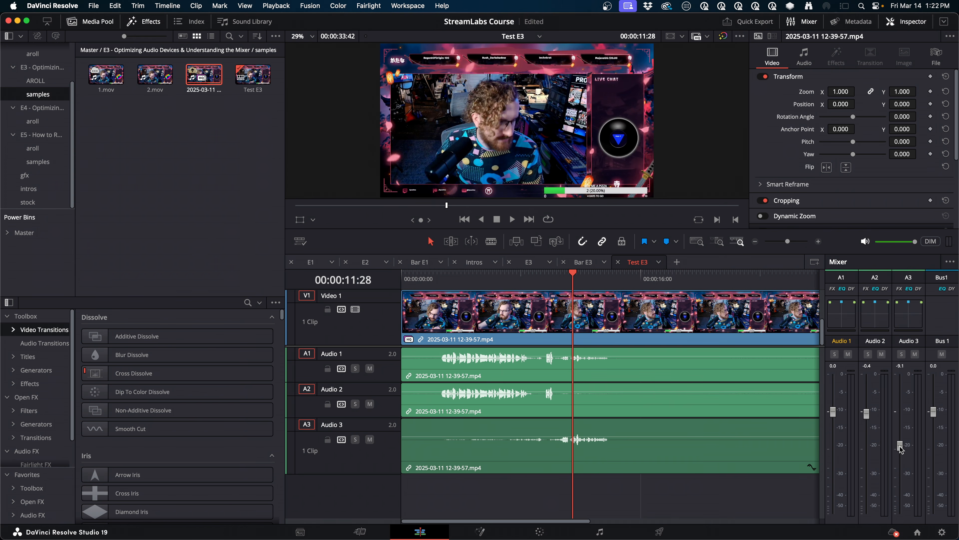
left_click(683, 465)
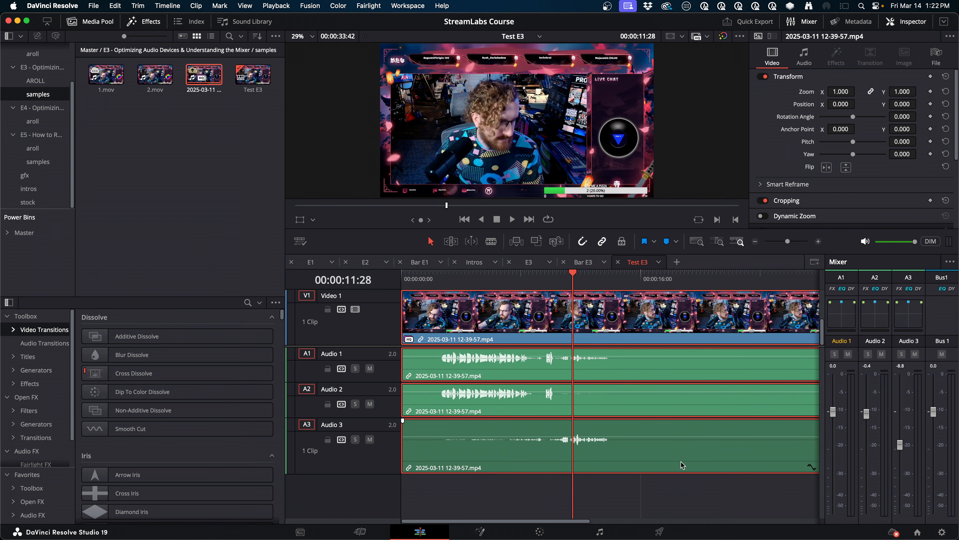
left_click(804, 56)
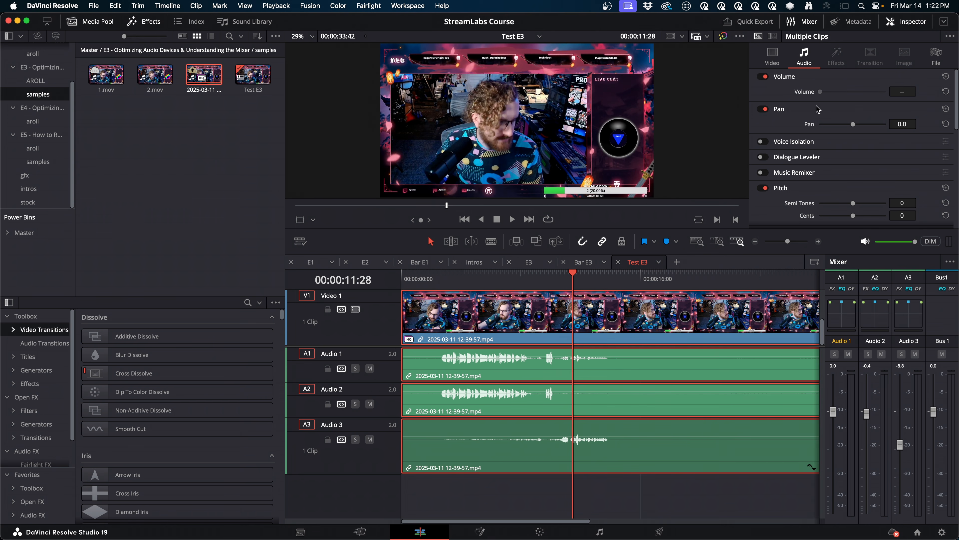